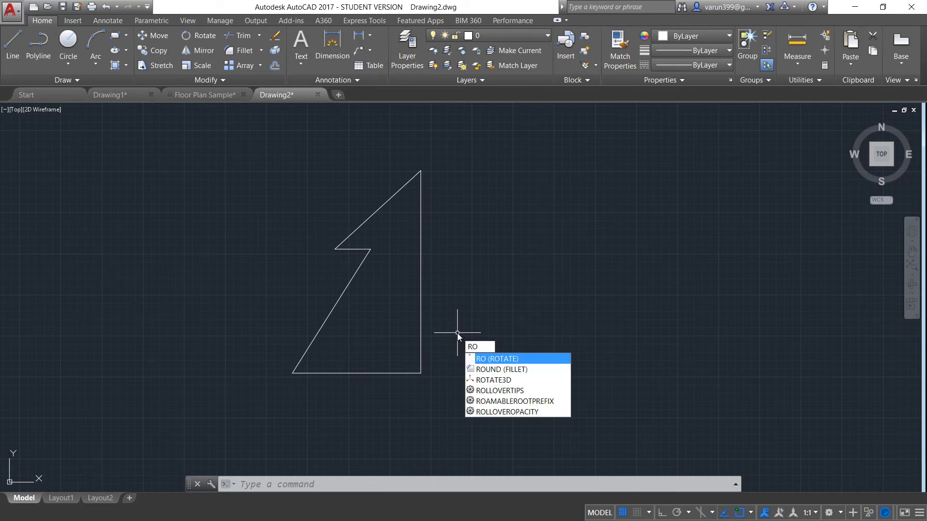
Try rotating the whole half-tree outline 45° about the lower end of its vertical edge, and undo the rotation
key("Return")
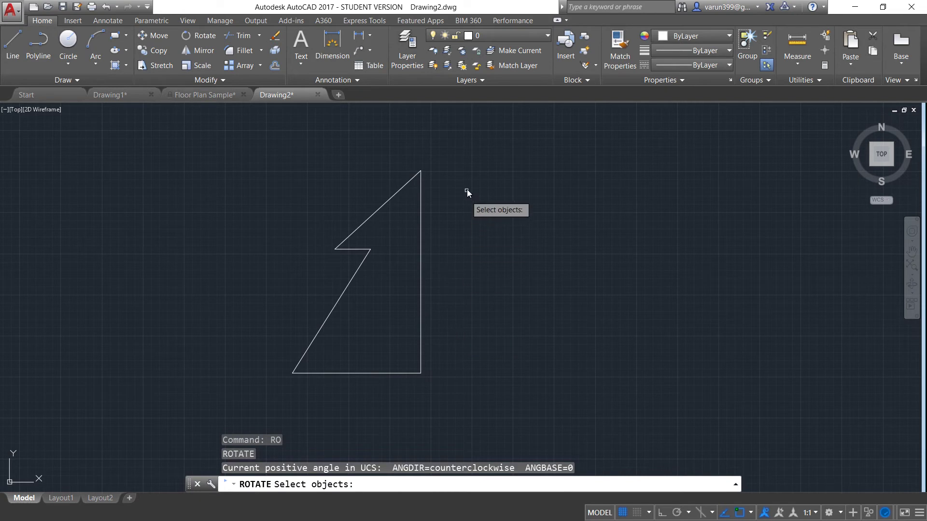
left_click(472, 146)
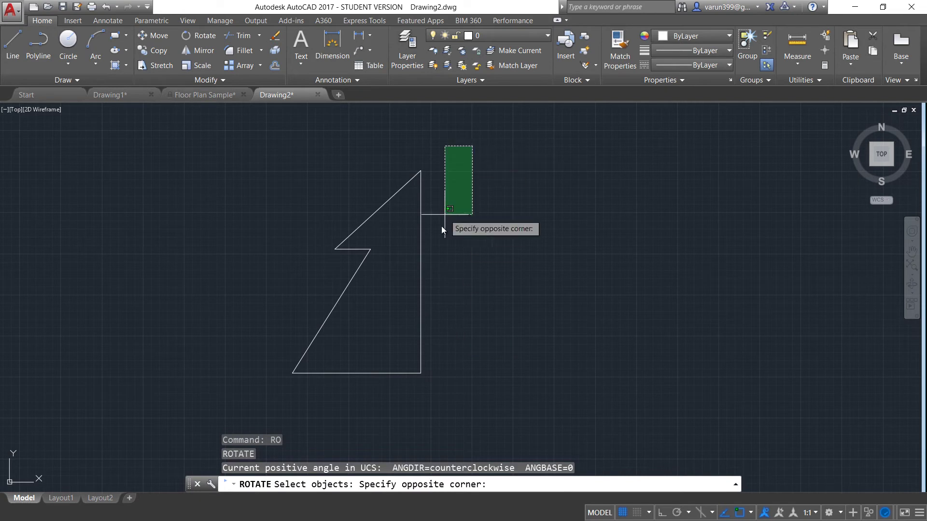
left_click(279, 424)
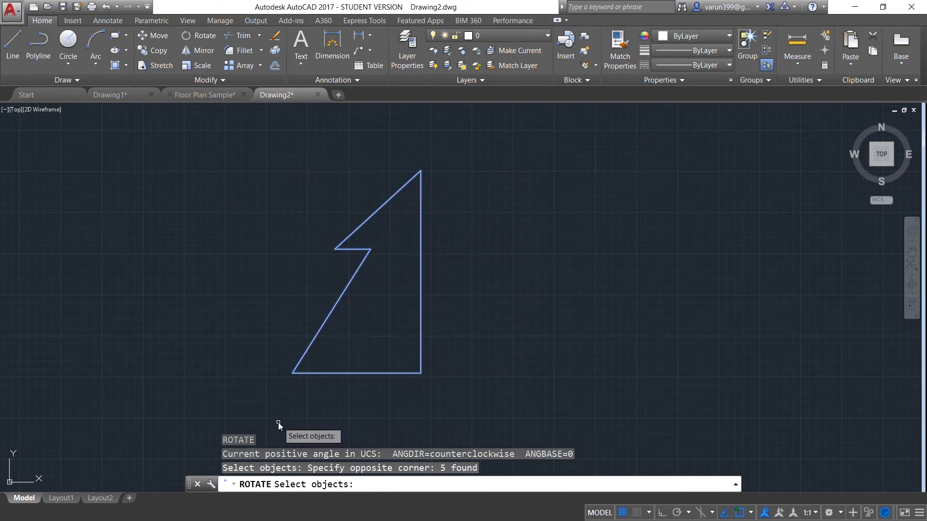
key("Return")
left_click(311, 486)
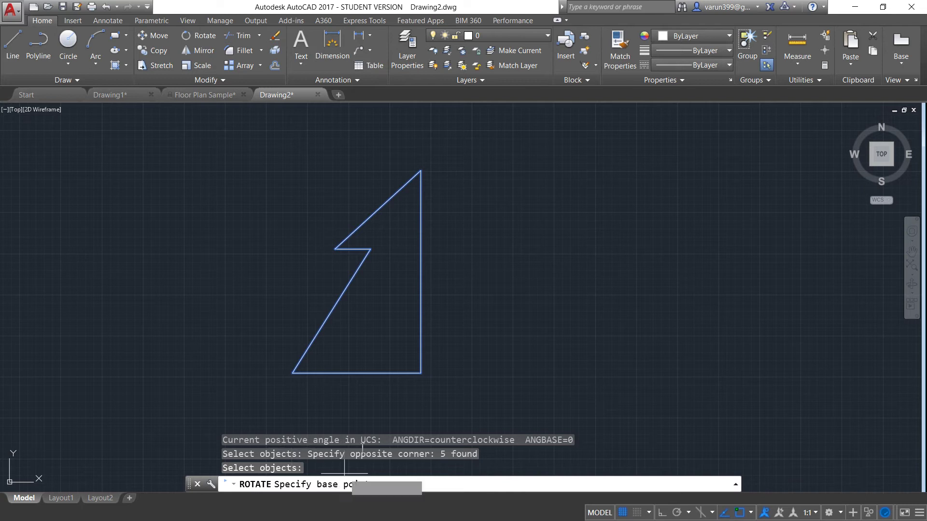
left_click(420, 373)
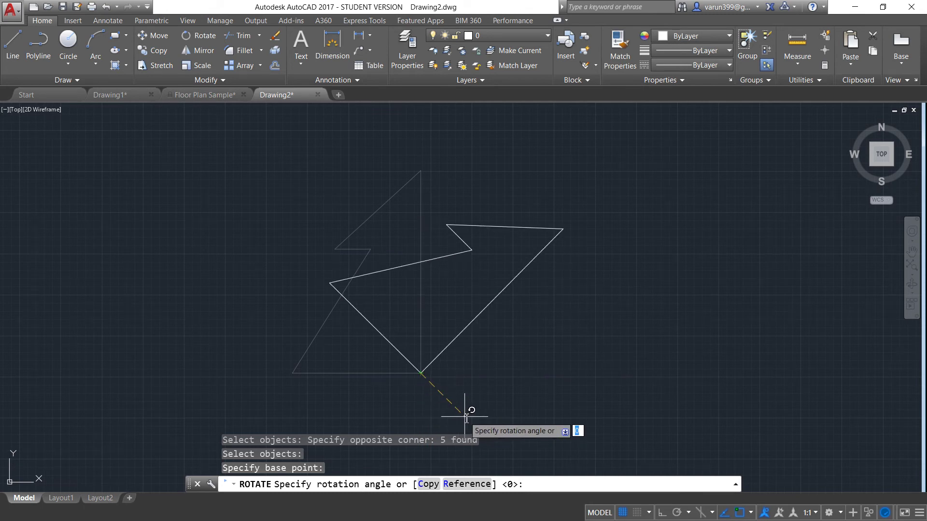
key("F8")
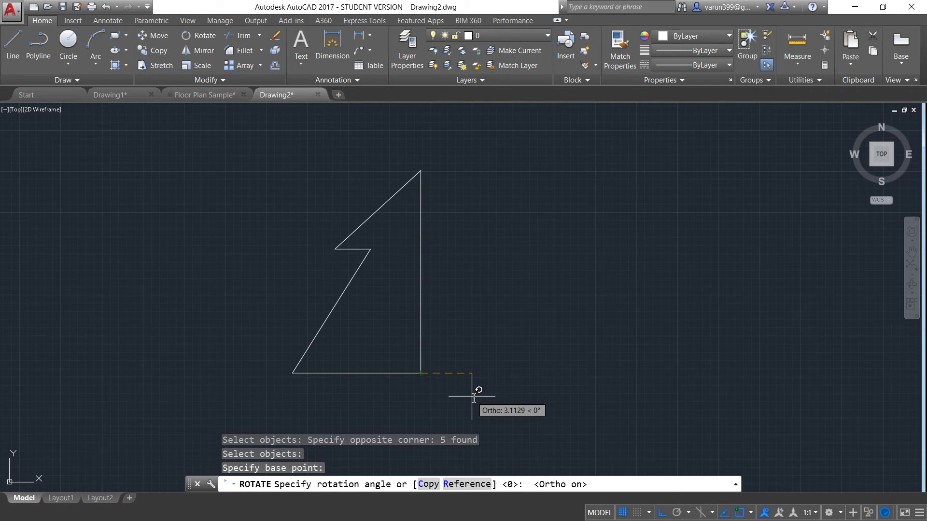
key("F8")
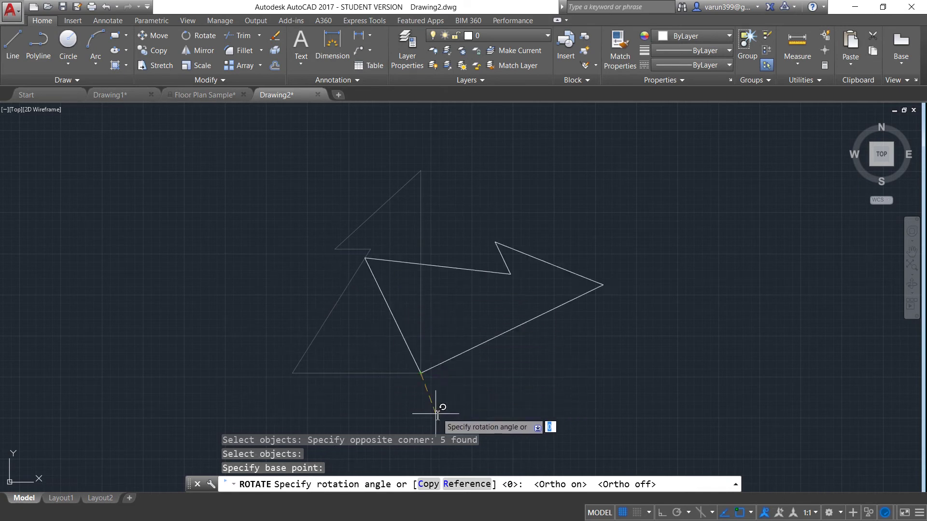
left_click(336, 484)
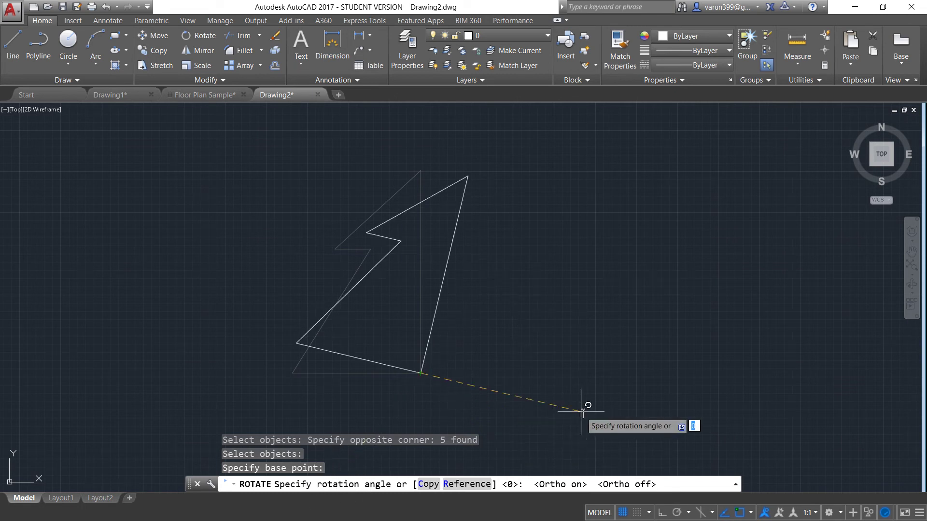
type("45")
key("Return")
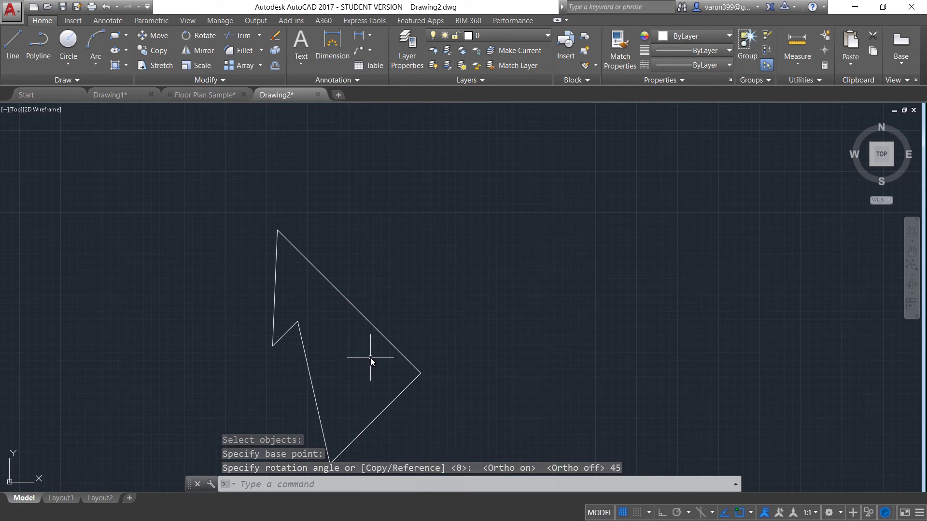
key("ctrl+z")
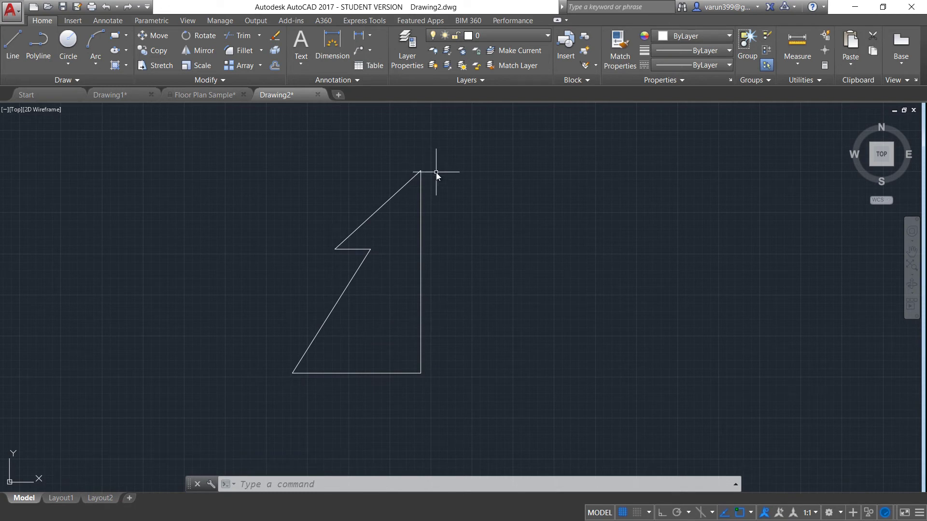
Mirror the half-tree outline across its vertical edge, keeping the source objects, to form a full tree
type("MI")
key("Return")
left_click(446, 135)
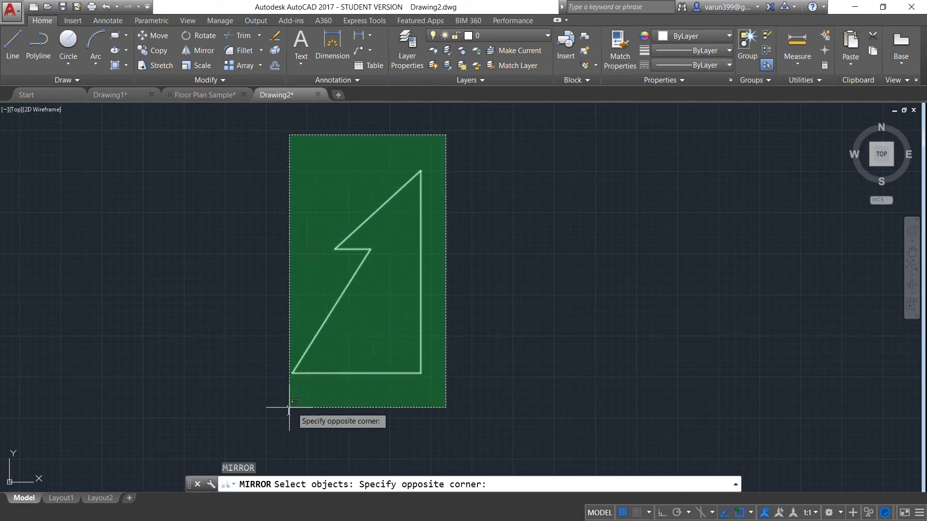
left_click(307, 404)
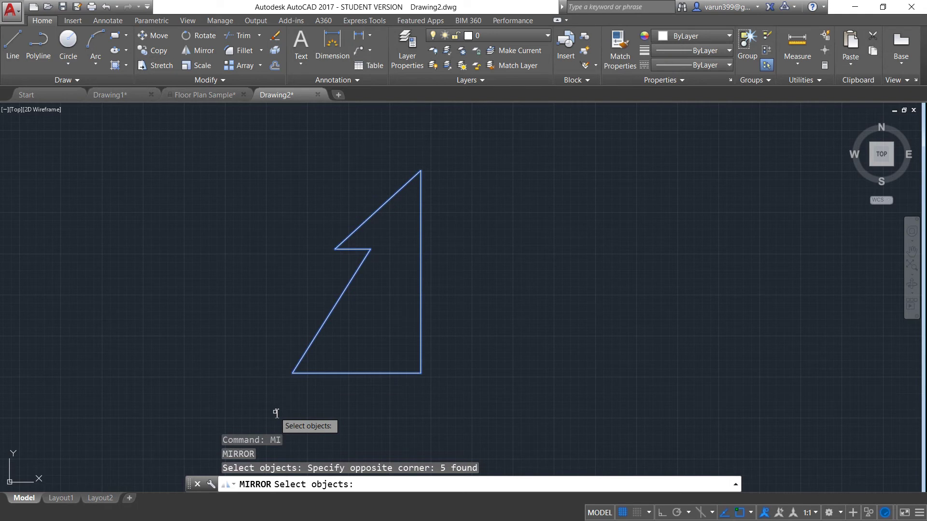
key("Return")
left_click(442, 484)
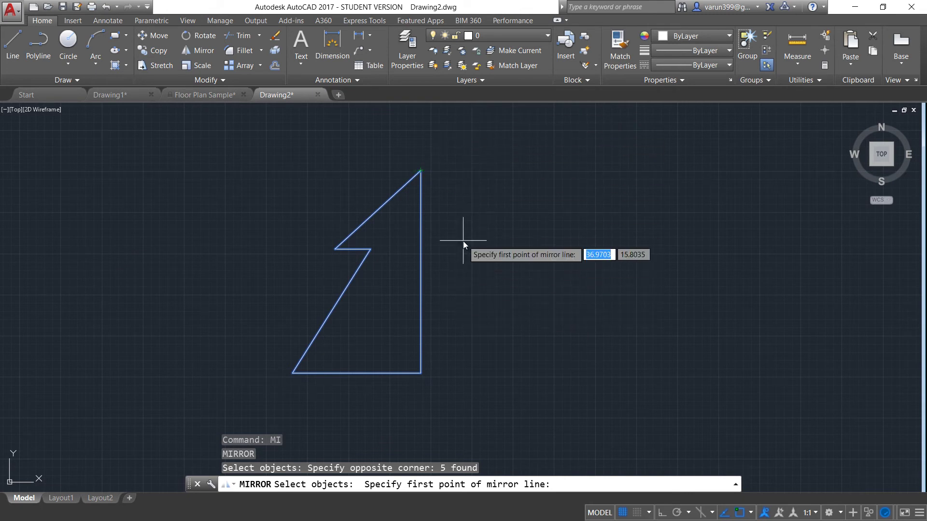
left_click(421, 170)
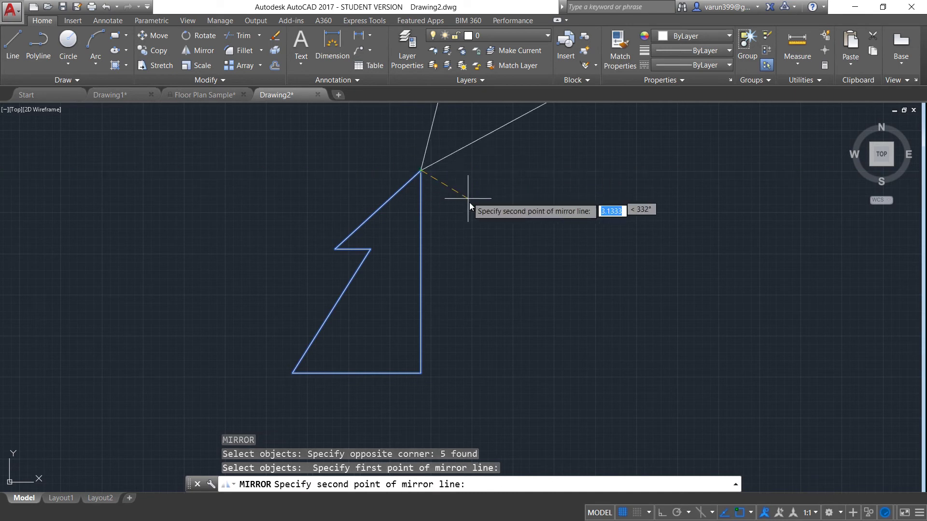
left_click(419, 376)
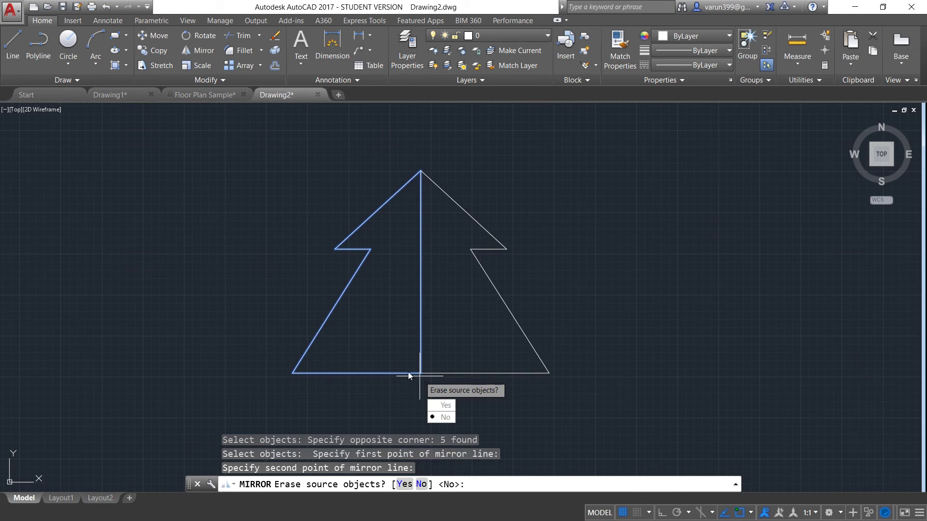
left_click(482, 325)
left_click(338, 486)
left_click(445, 419)
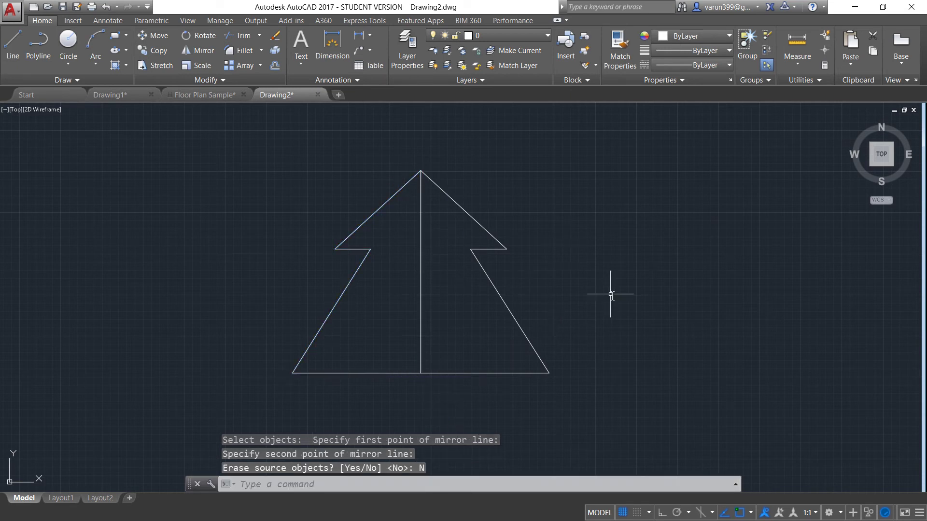
Mirror the full tree across a roughly horizontal line drawn freehand below its base, keeping the original tree
scroll(532, 270, "down", 2)
left_click(570, 299)
key("Escape")
key("Escape")
type("mi")
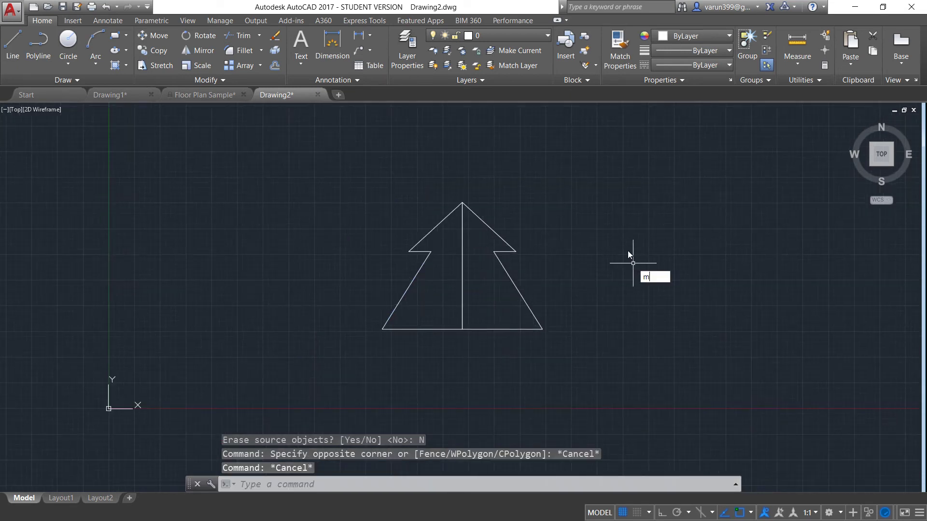
key("Return")
left_click(592, 169)
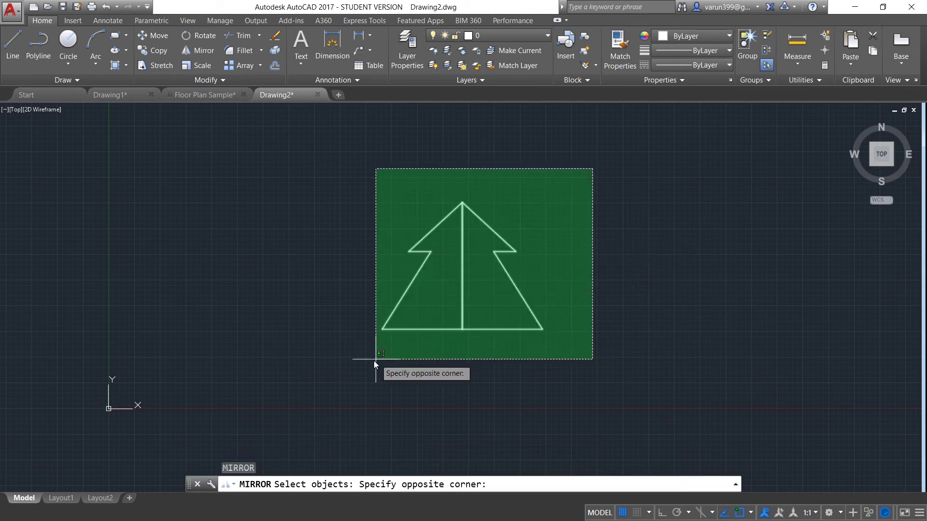
left_click(347, 360)
key("Return")
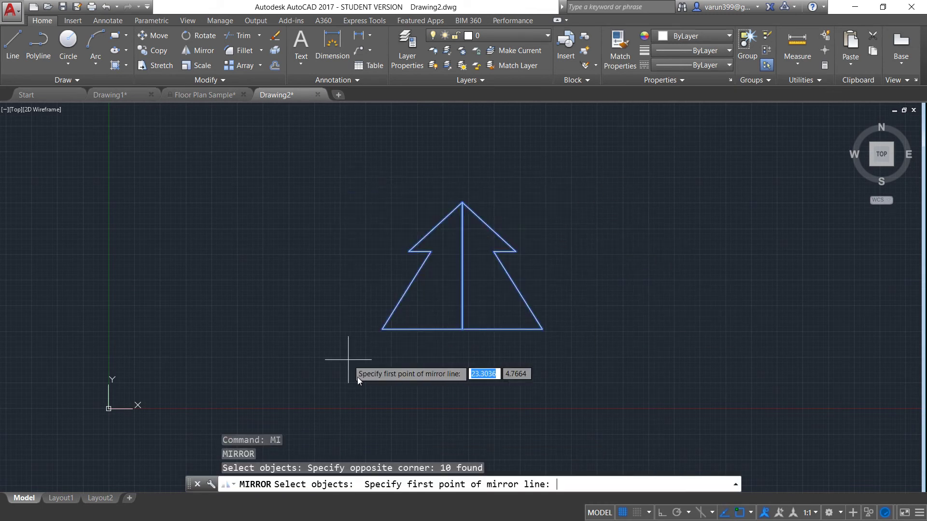
left_click(337, 395)
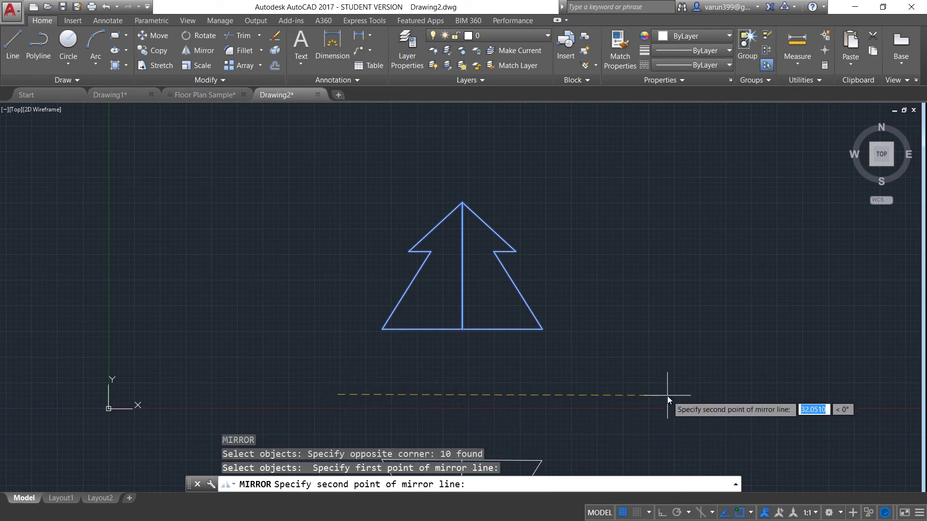
scroll(667, 396, "down", 2)
middle_click_drag(667, 396, 659, 271)
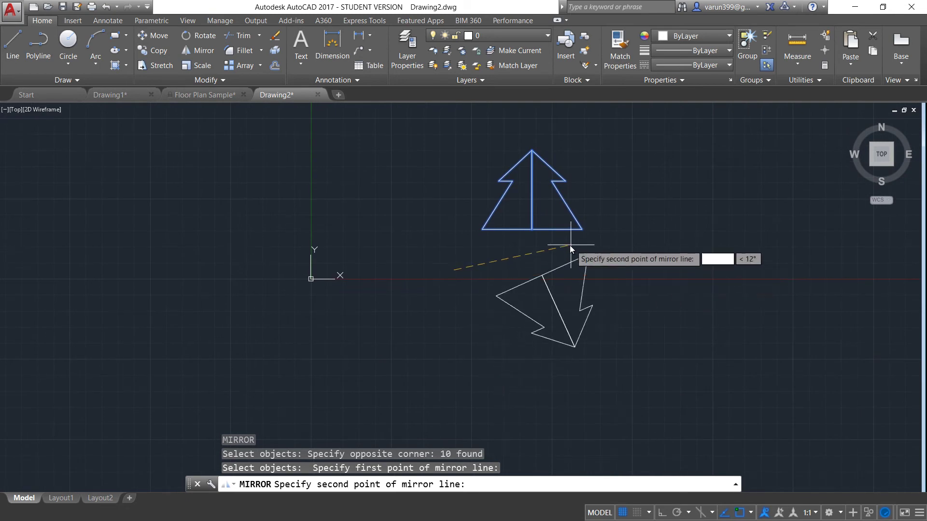
left_click(678, 269)
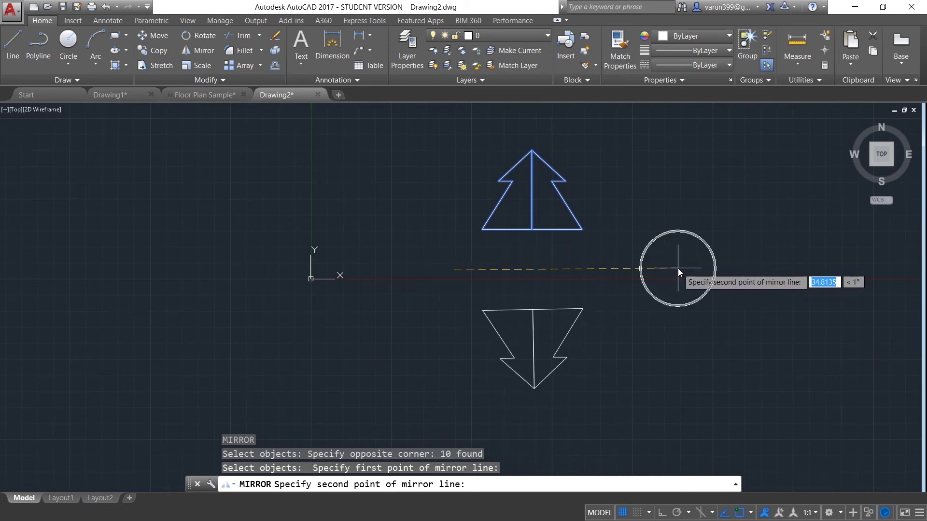
left_click(700, 309)
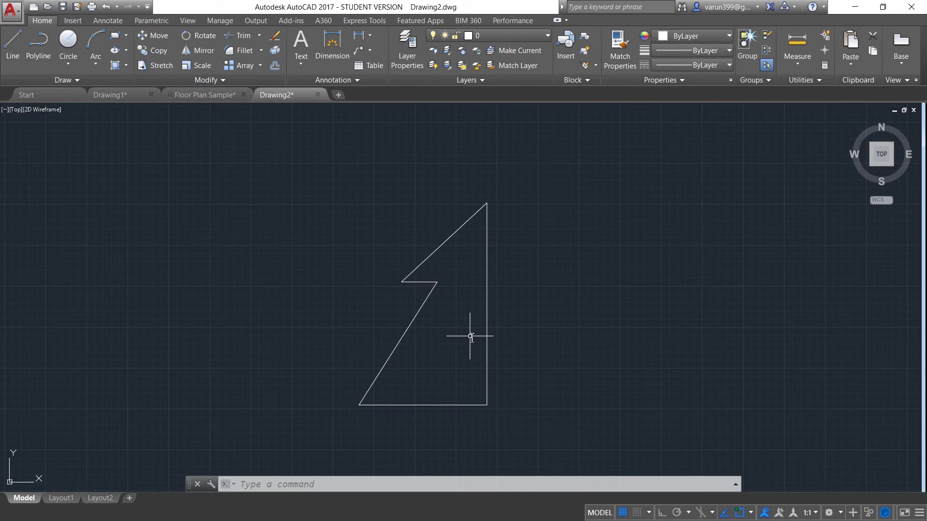
In the Floor Plan Sample drawing, rotate the entire plan 180° about a point in its octagonal corner room, using Ortho mode
left_click(205, 95)
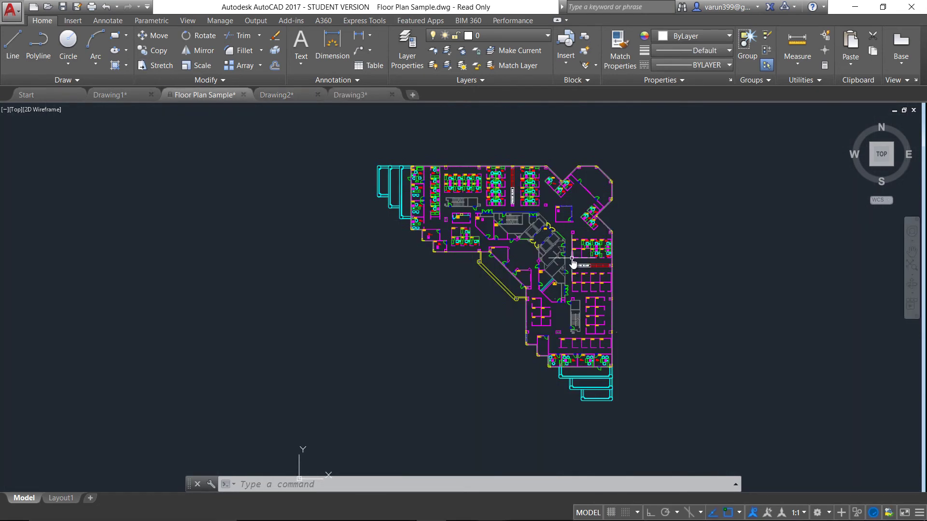
middle_click_drag(600, 261, 552, 285)
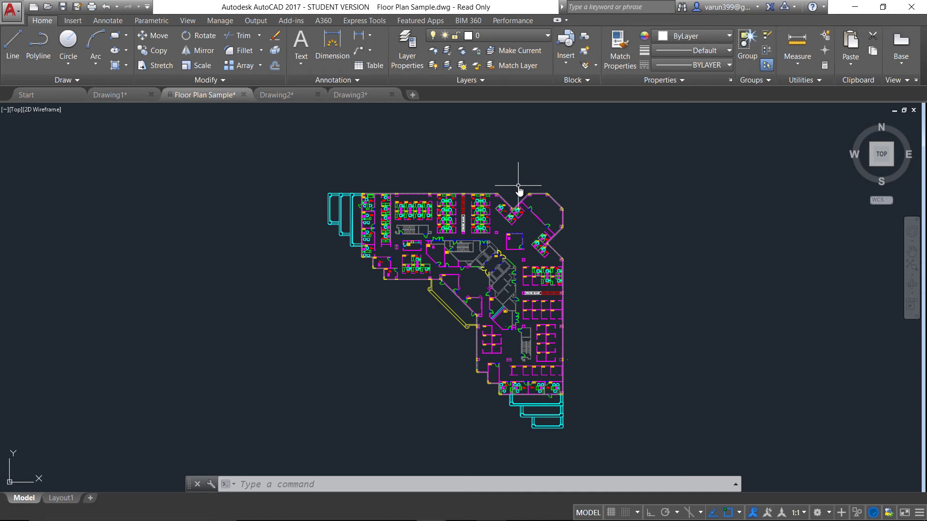
type("ro")
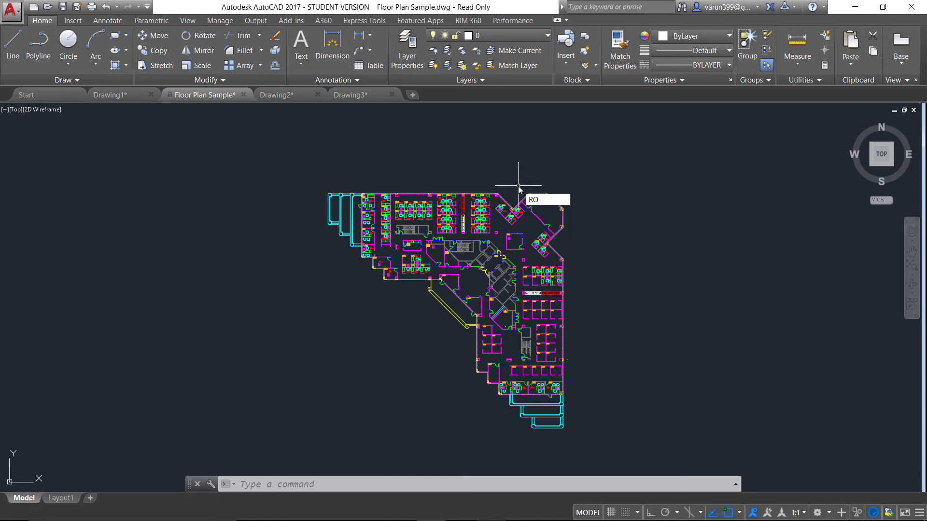
key("Return")
left_click(253, 144)
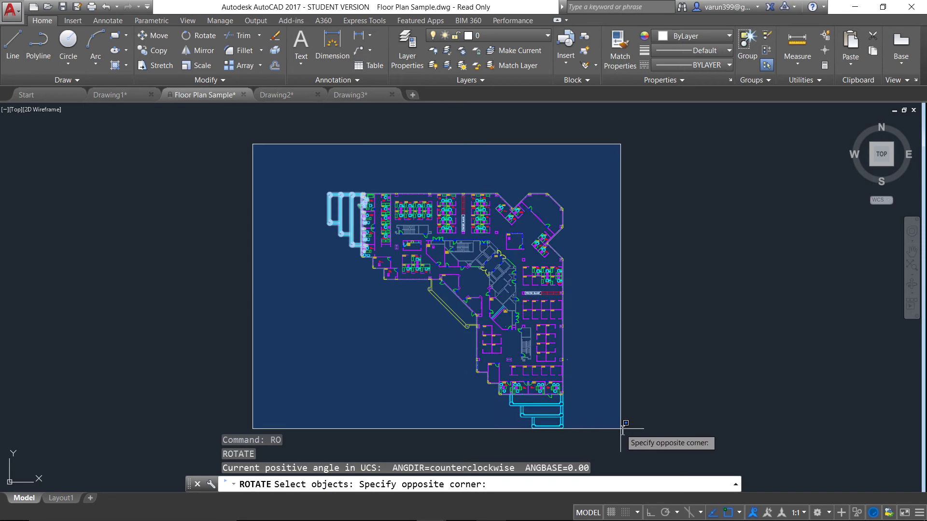
left_click(625, 447)
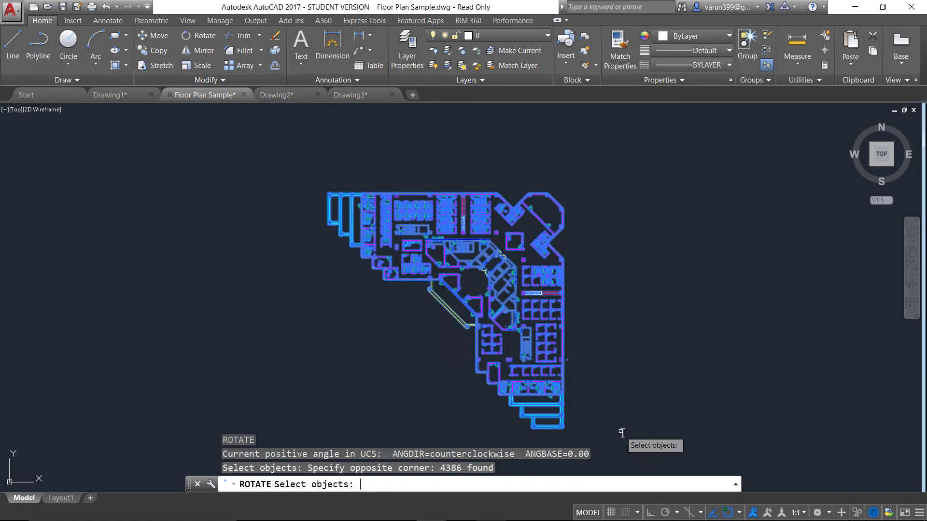
key("Return")
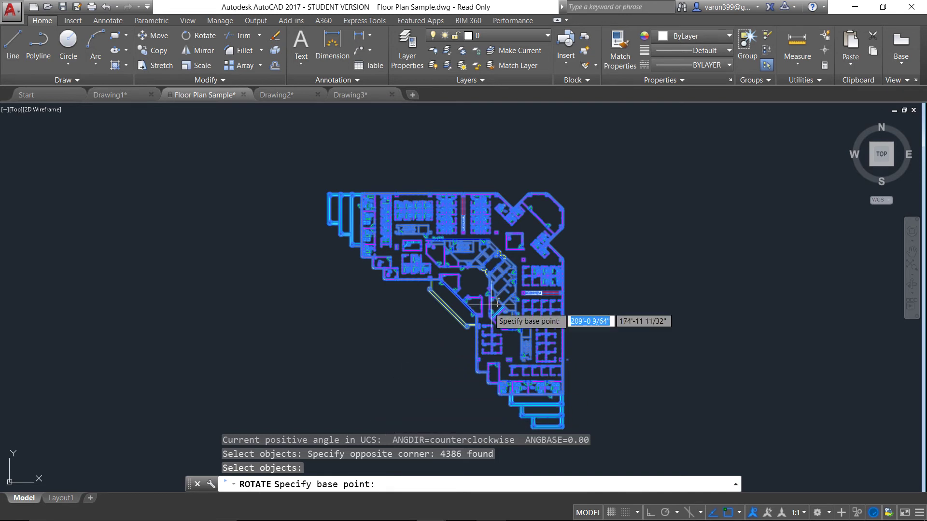
left_click(555, 202)
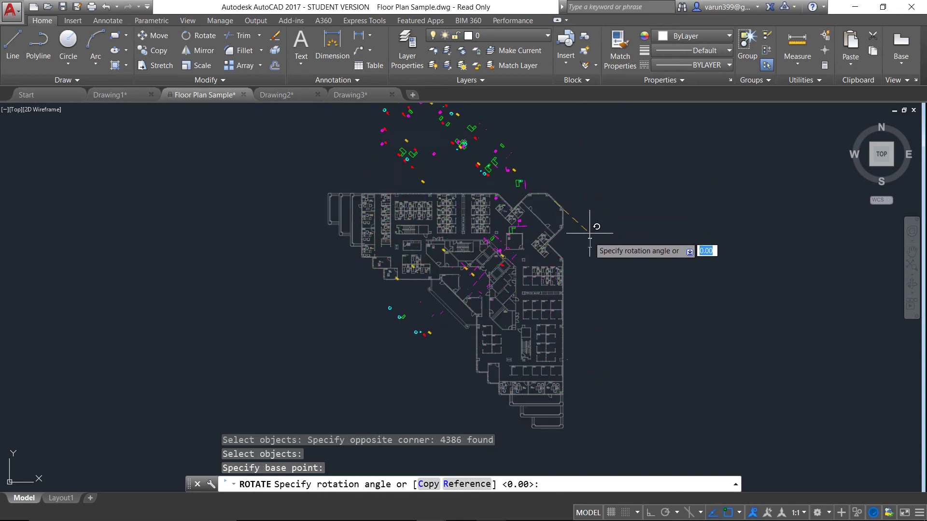
middle_click_drag(441, 223, 298, 307)
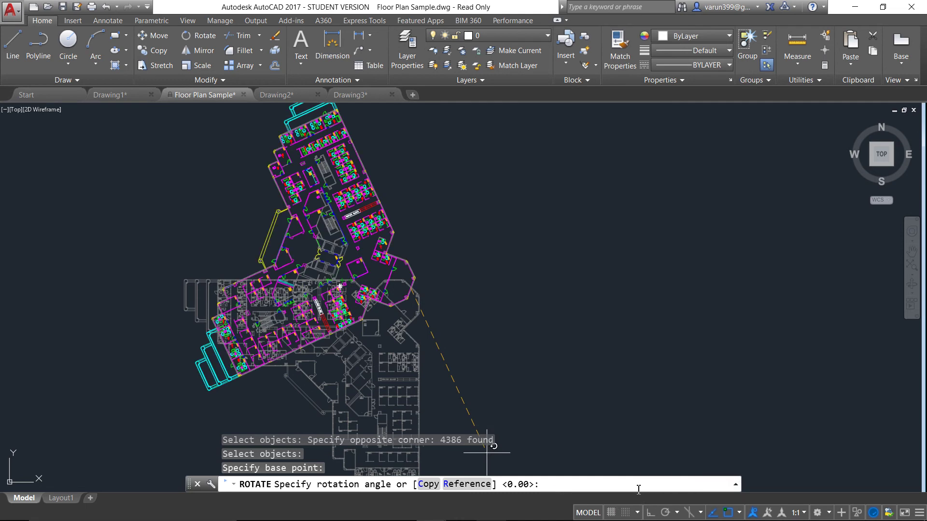
key("F8")
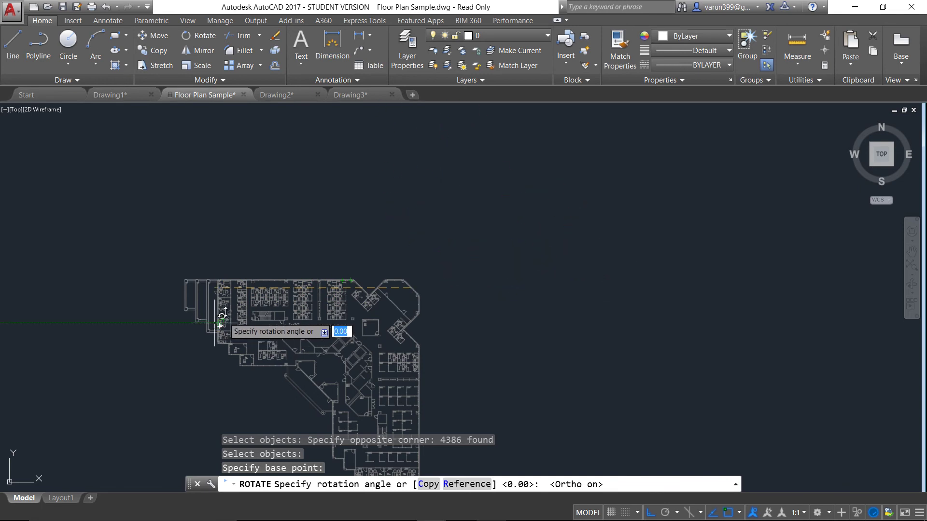
left_click(161, 282)
middle_click_drag(428, 306, 396, 416)
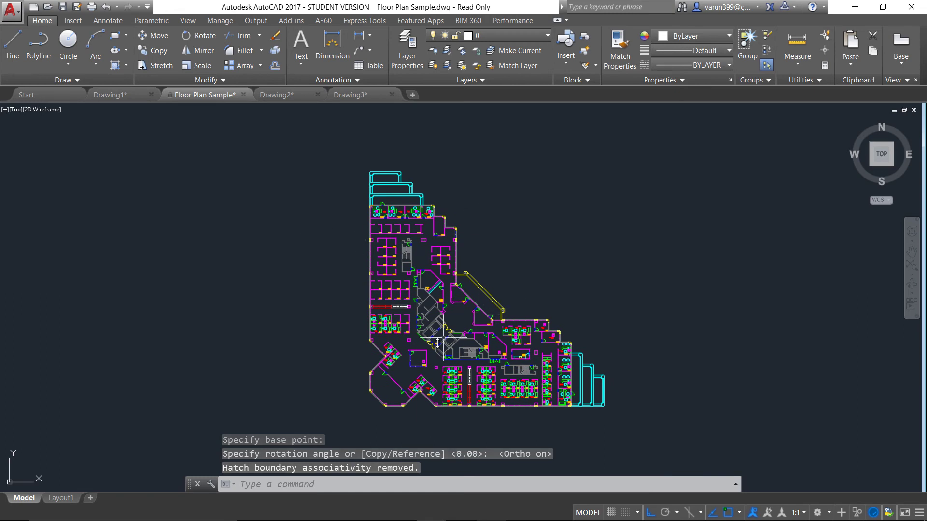
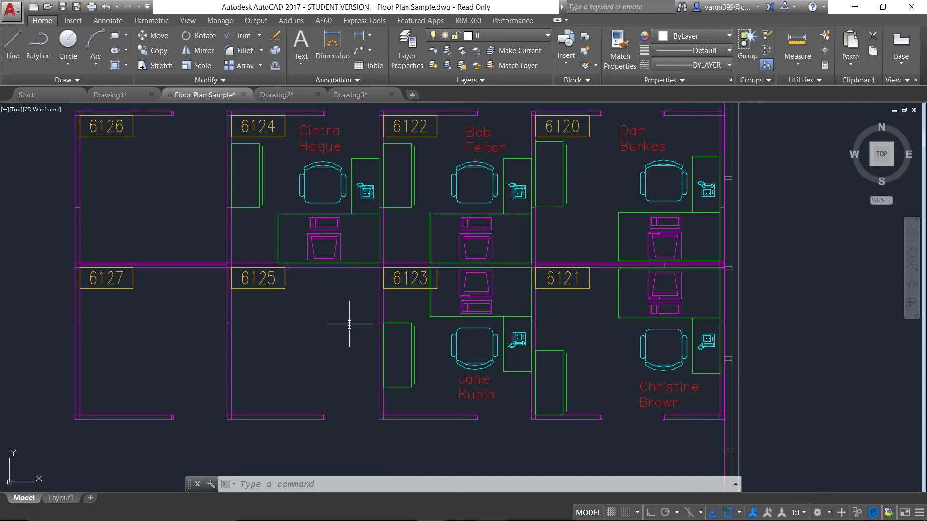
Try copying the furniture of room 6124 straight down into room 6125, and undo the copy
type("CO")
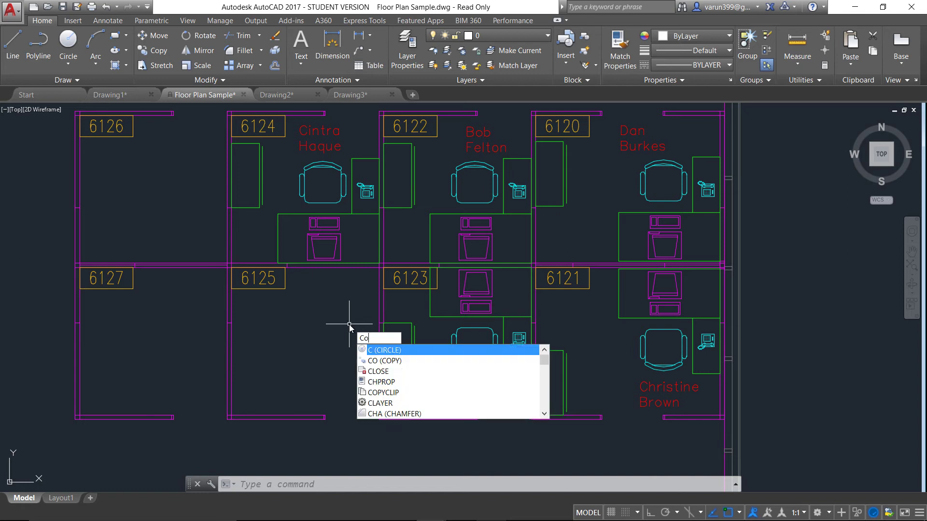
key("Return")
left_click(363, 165)
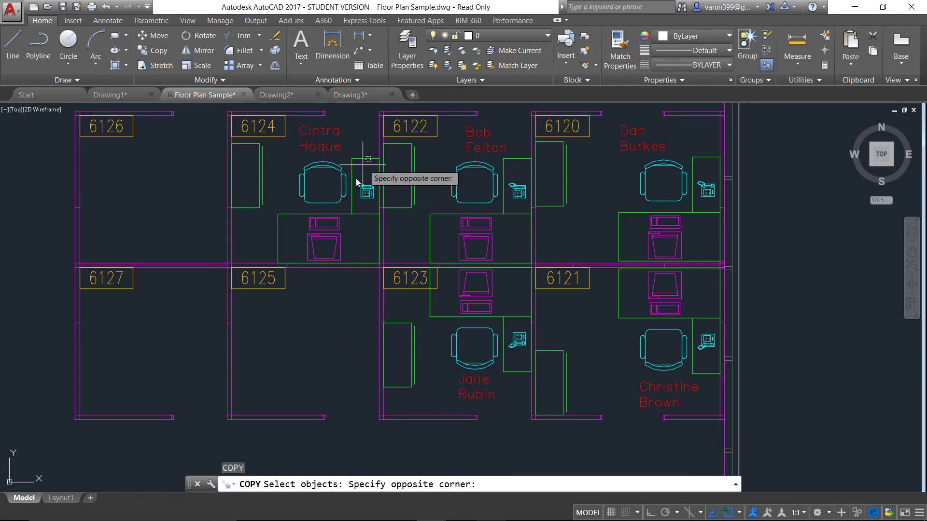
left_click(283, 241)
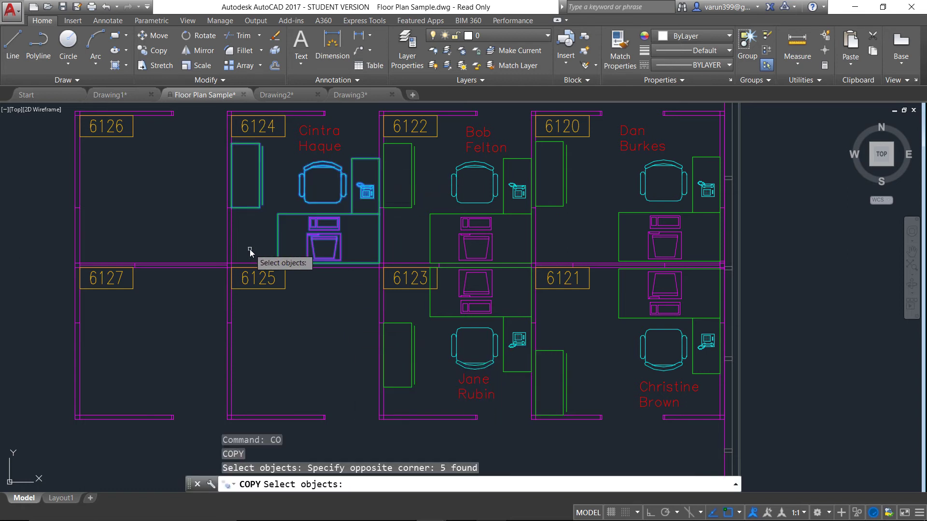
key("Return")
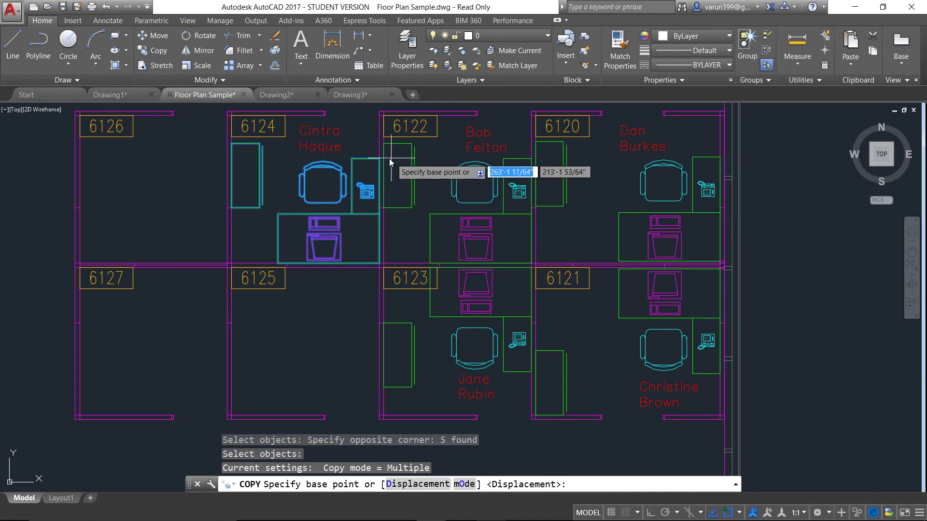
left_click(379, 159)
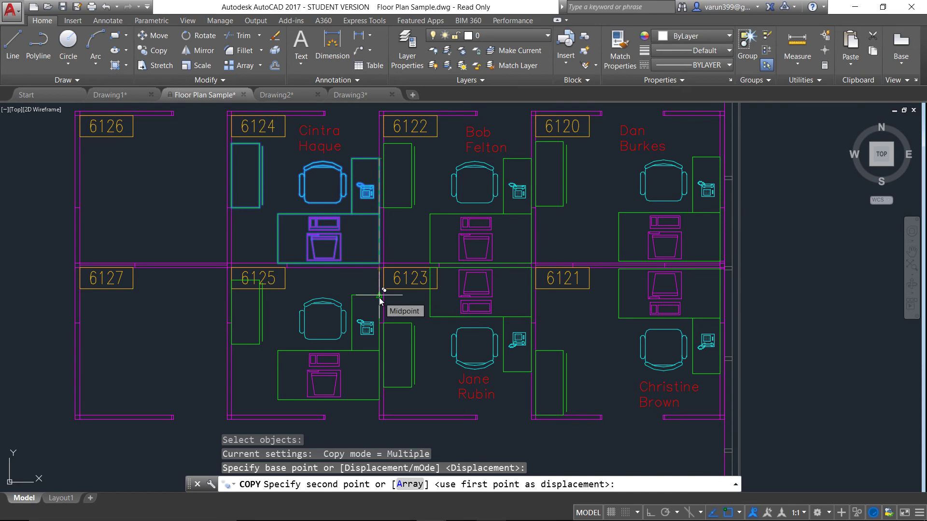
left_click(379, 300)
key("Escape")
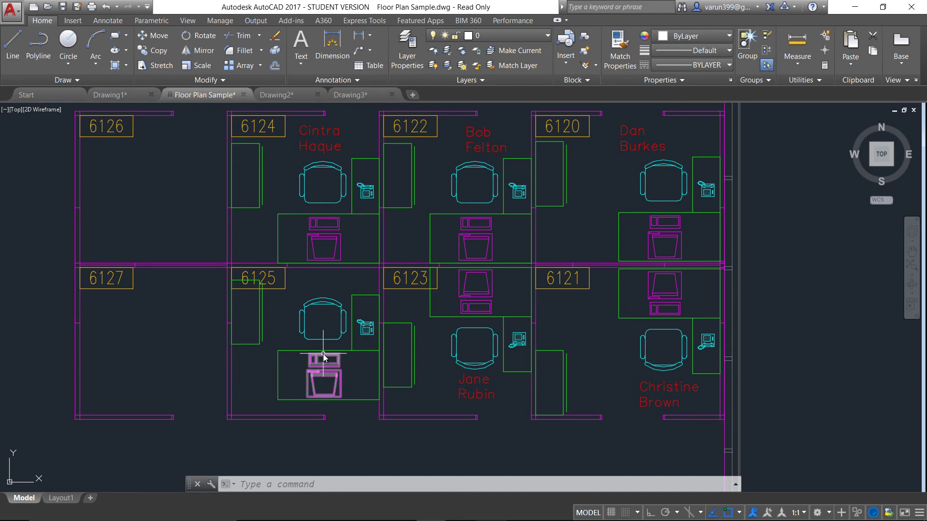
key("ctrl+z")
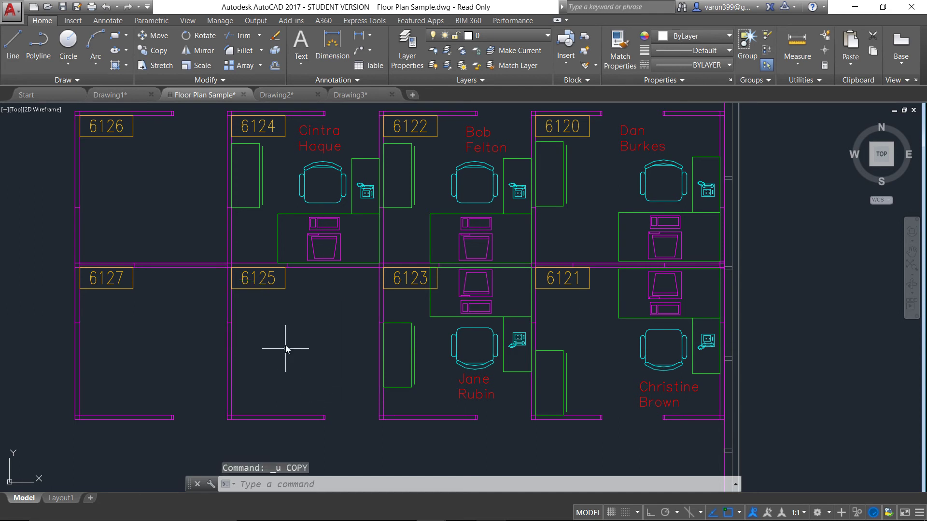
Mirror the furniture of room 6124 into room 6125 across the middle of the wall between them, keeping the source objects
type("mi")
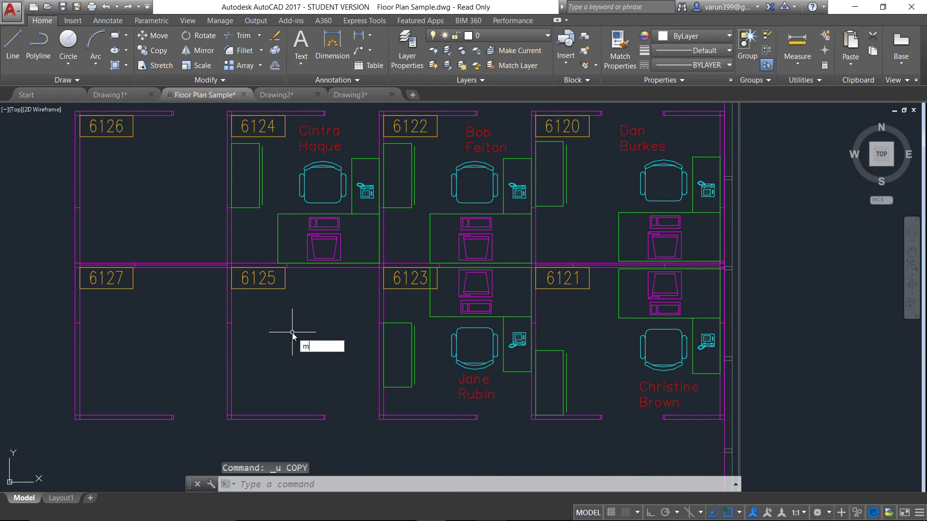
key("Return")
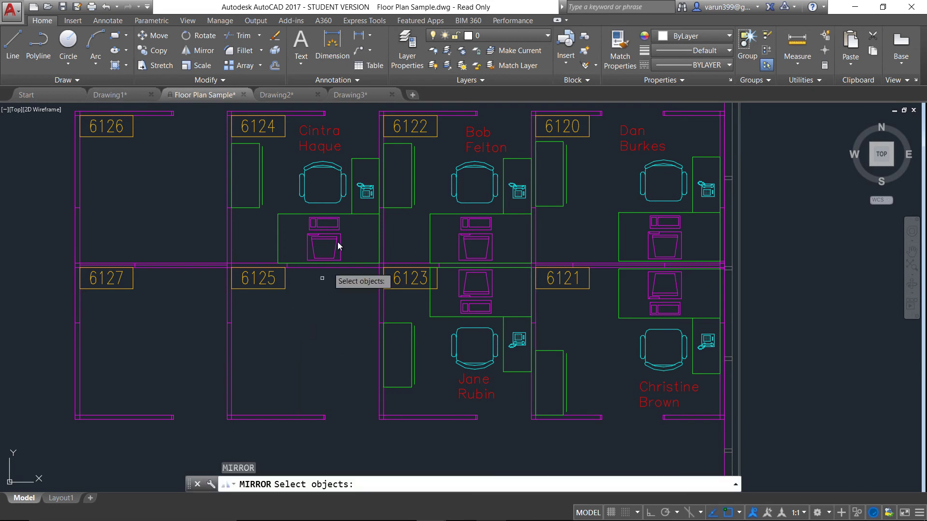
left_click(363, 172)
left_click(253, 238)
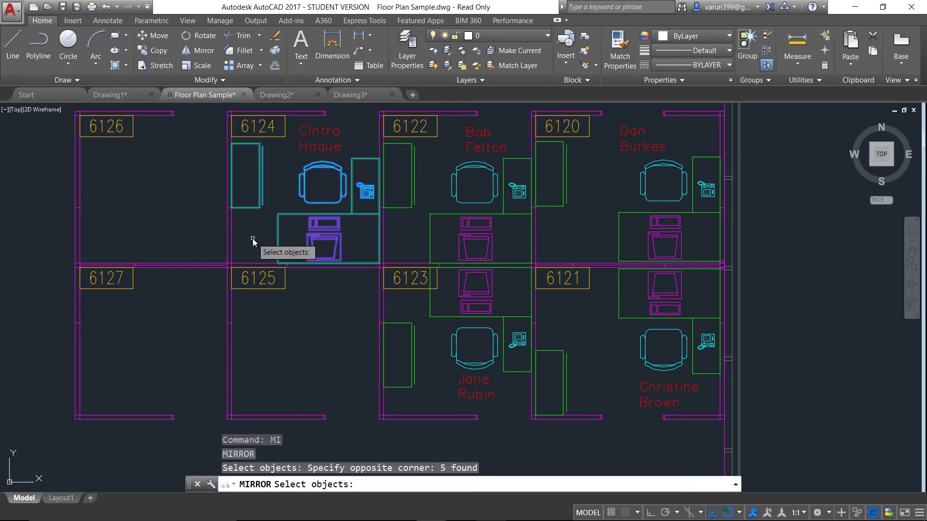
key("Return")
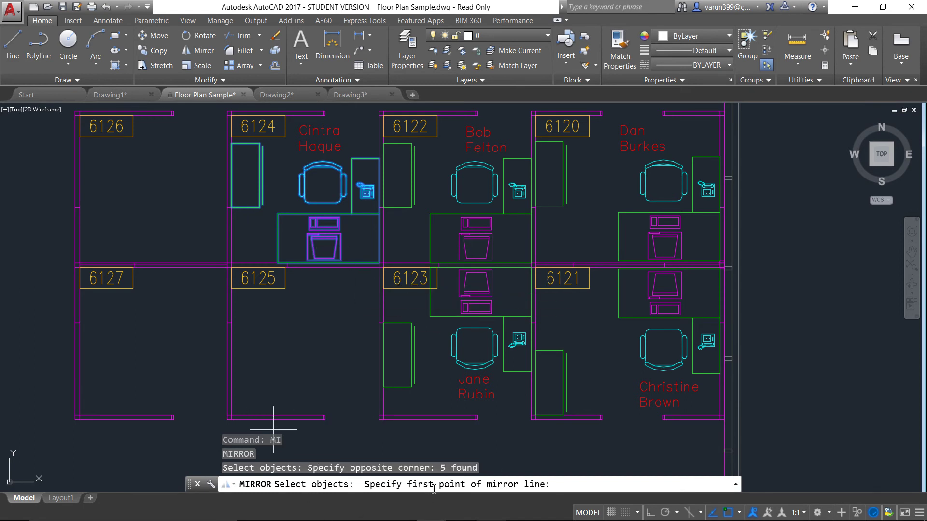
scroll(378, 266, "up", 8)
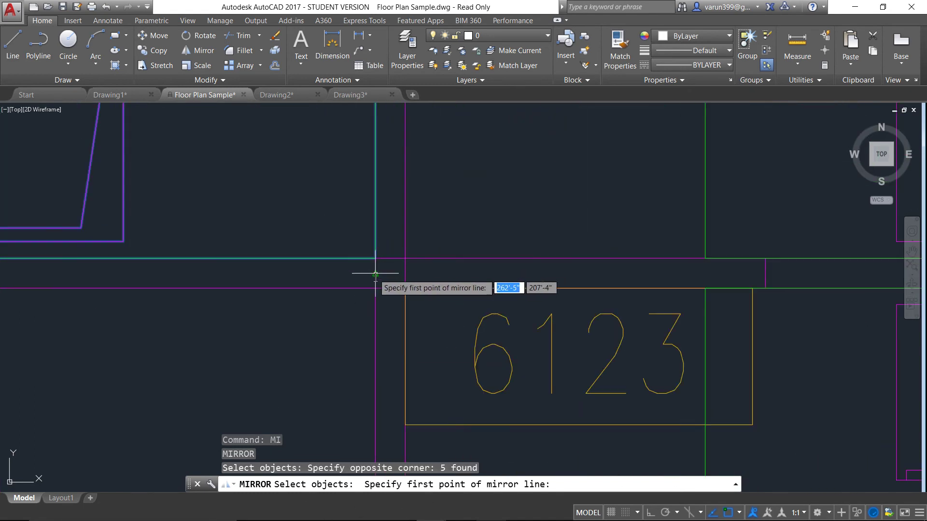
left_click(373, 268)
middle_click_drag(196, 265, 695, 326)
middle_click_drag(213, 342, 719, 361)
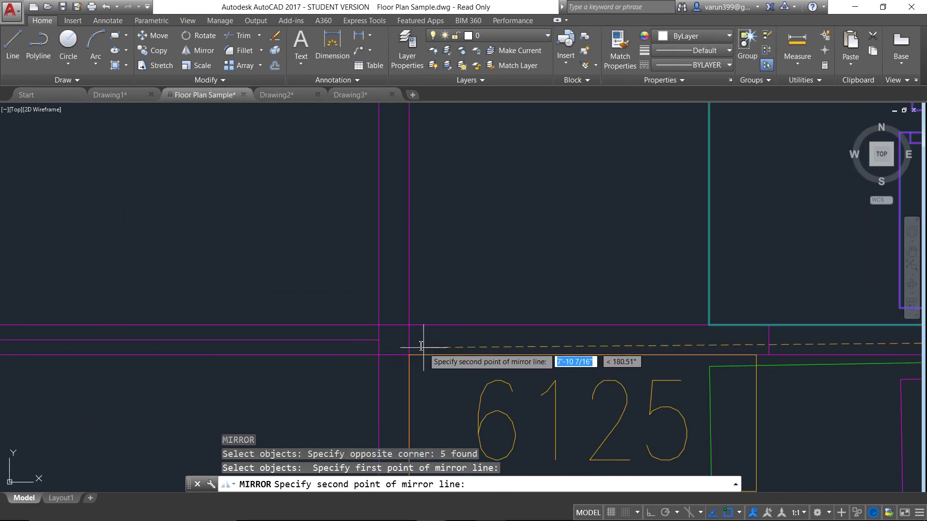
left_click(407, 340)
scroll(415, 343, "down", 5)
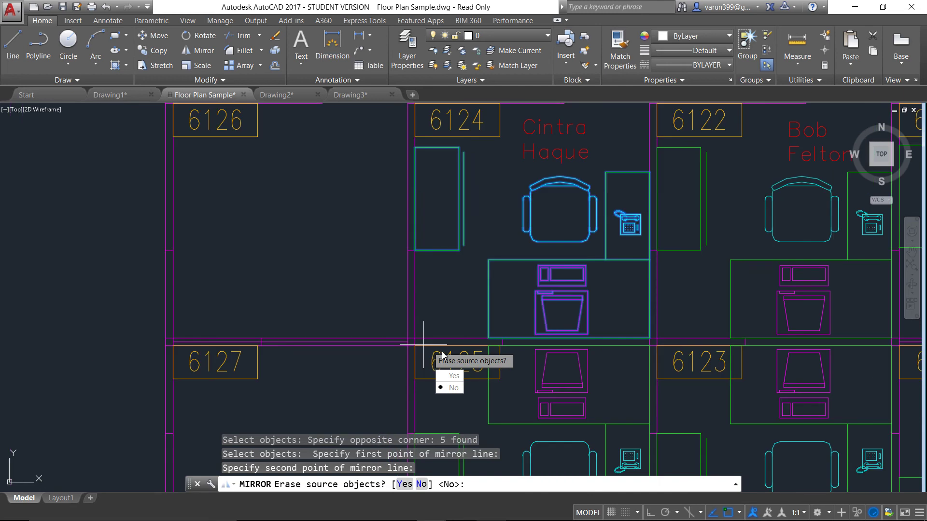
mouse_move(524, 323)
middle_mouse_down()
mouse_move(498, 237)
mouse_move(463, 239)
middle_mouse_up()
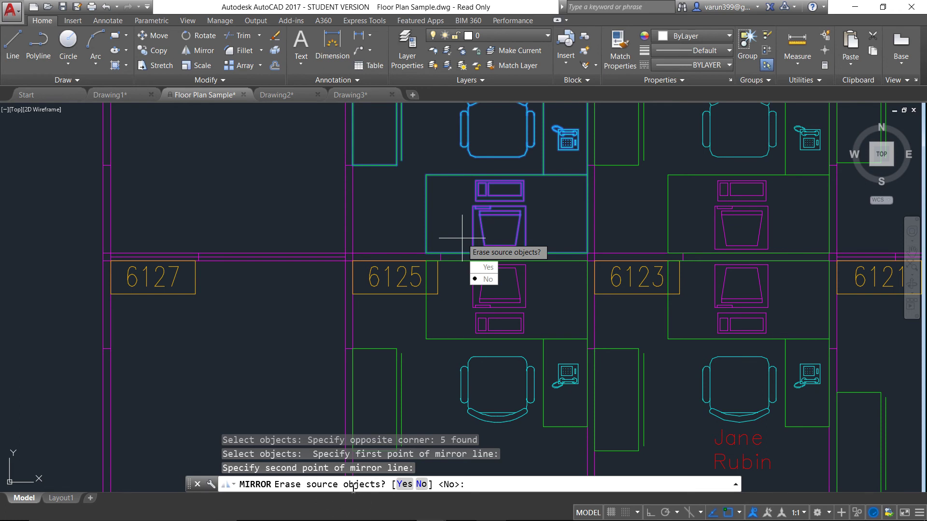
left_click(421, 485)
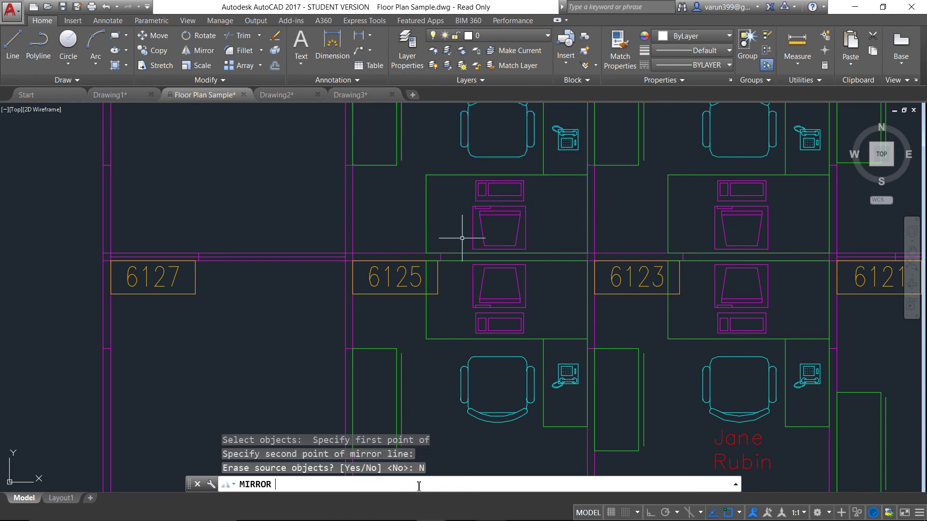
scroll(468, 249, "down", 2)
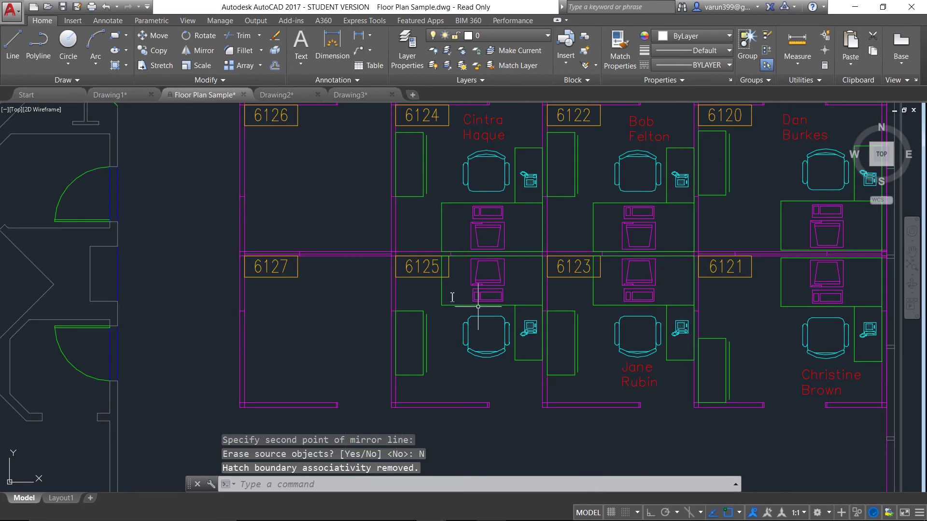
Mirror the furniture of rooms 6124 and 6125 across their shared wall with rooms 6126 and 6127, keeping the source objects
left_click(512, 207)
key("Escape")
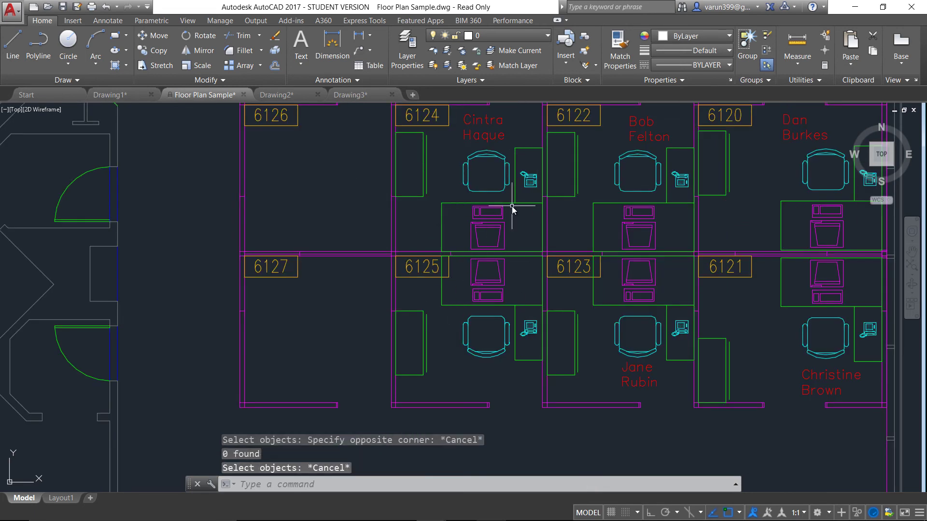
type("MI")
key("Return")
left_click(539, 153)
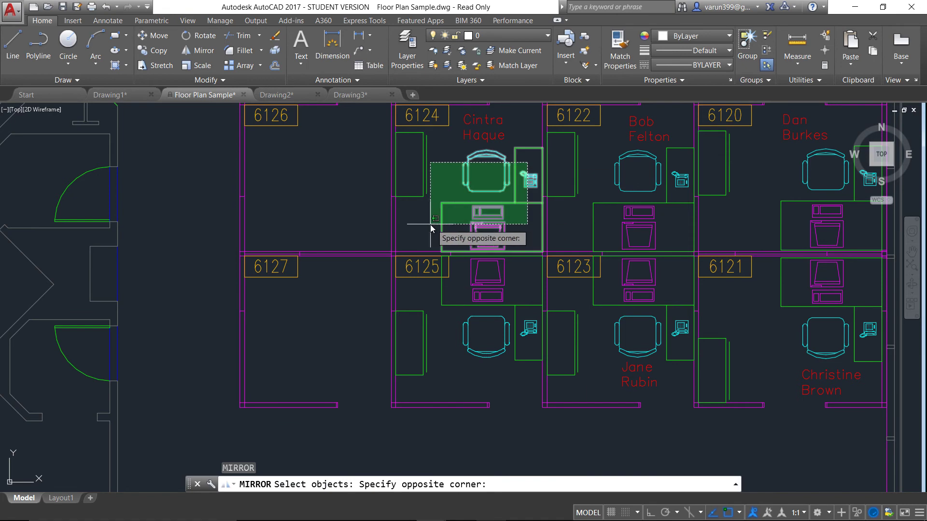
left_click(410, 246)
left_click(536, 291)
left_click(411, 366)
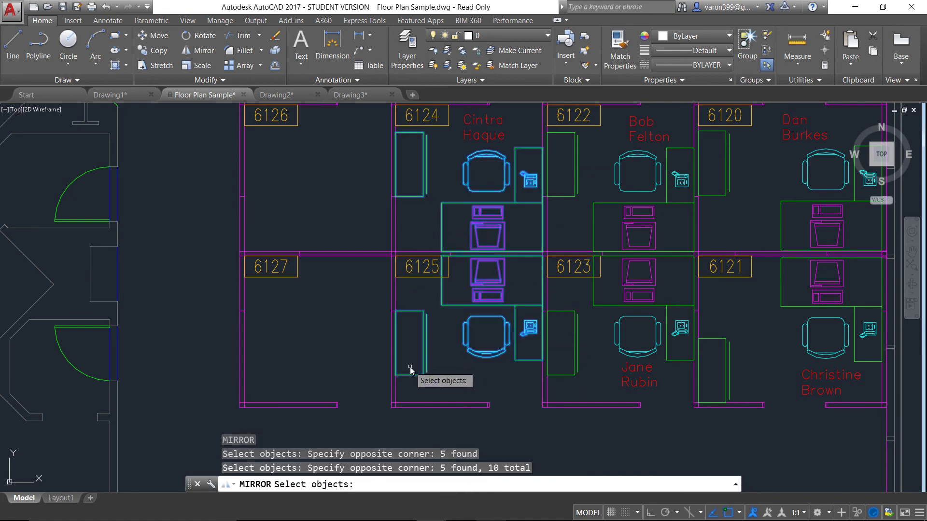
key("Return")
scroll(395, 407, "up", 4)
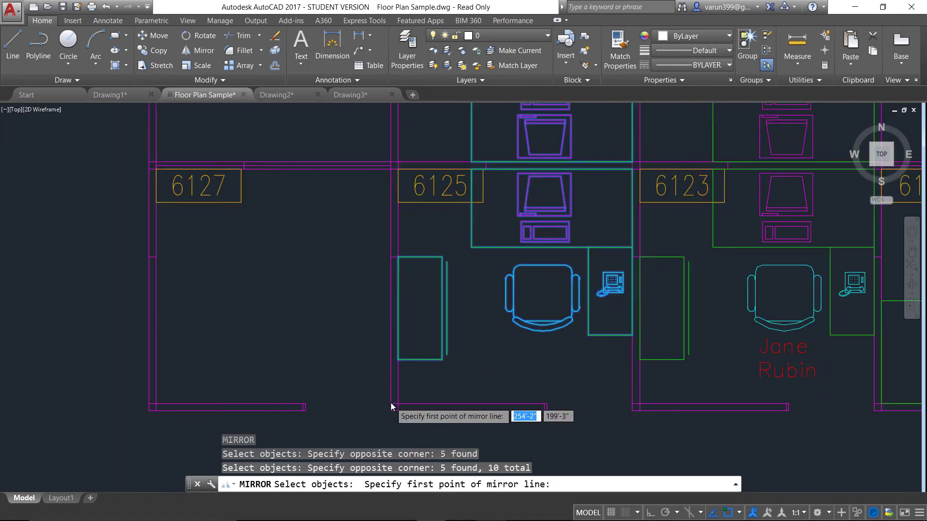
left_click(396, 405)
middle_click_drag(399, 137, 400, 400)
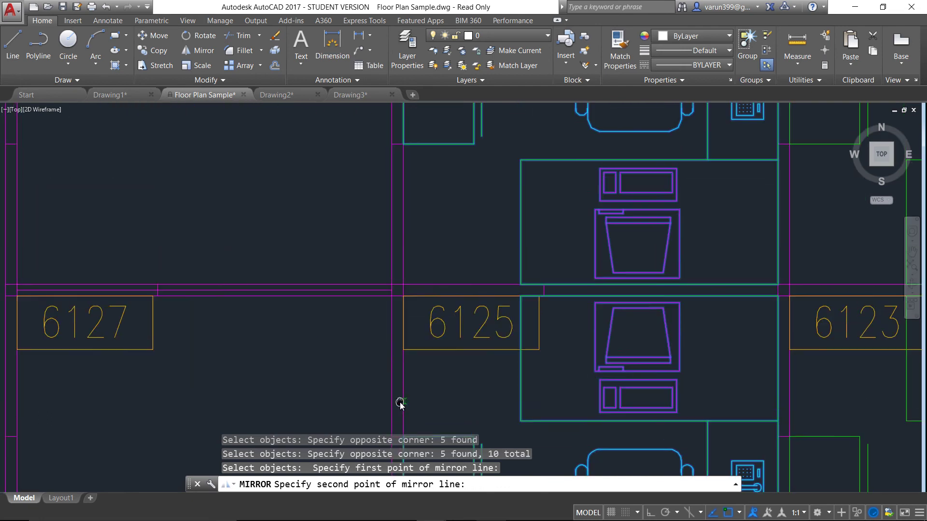
left_click(396, 298)
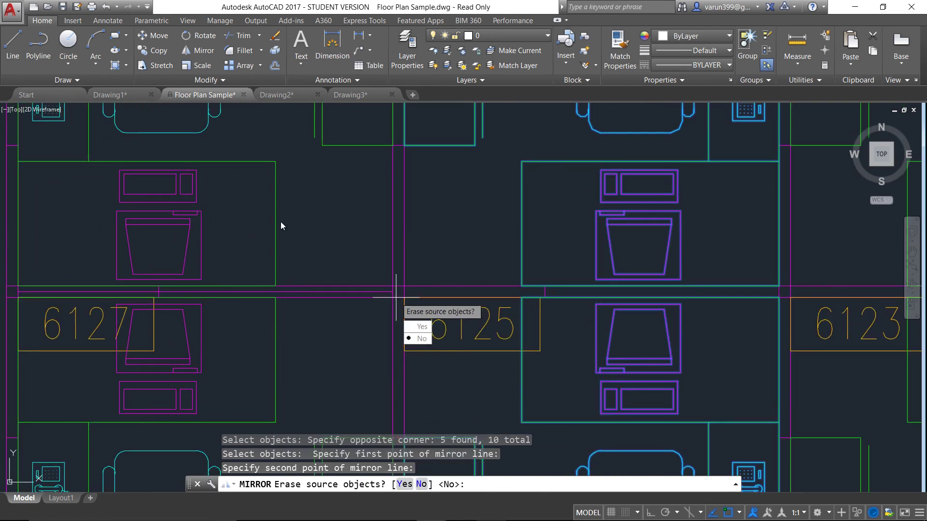
key("Return")
scroll(396, 297, "down", 4)
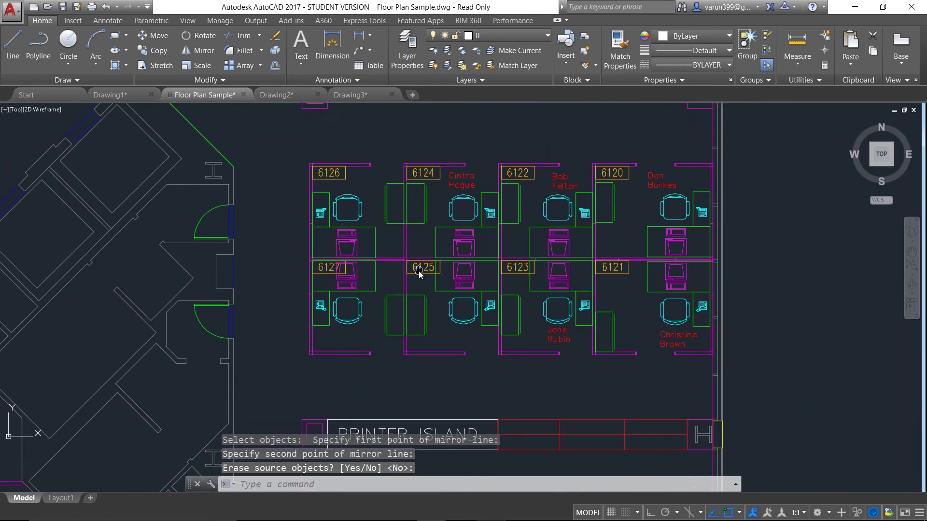
mouse_move(418, 264)
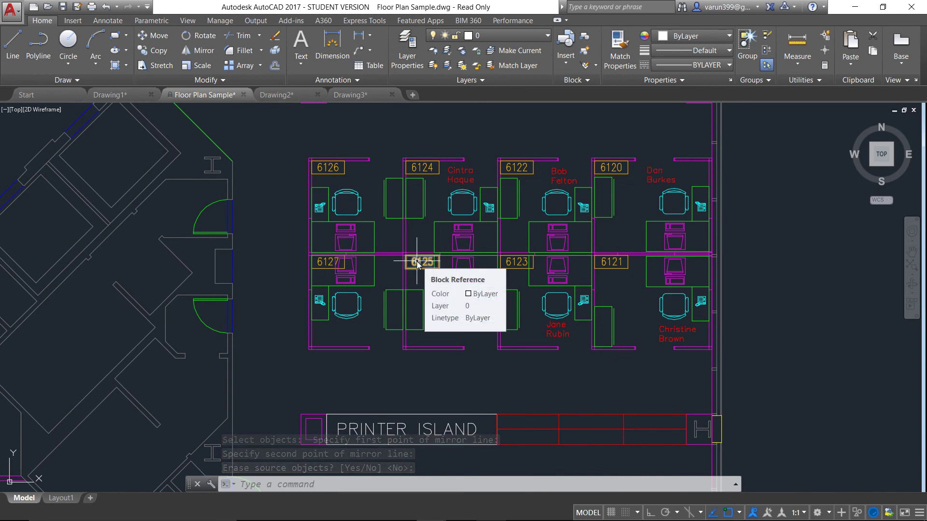
In Drawing2, scale the whole half-tree outline by a factor of 2 about its lower-left corner
key("ctrl+Tab")
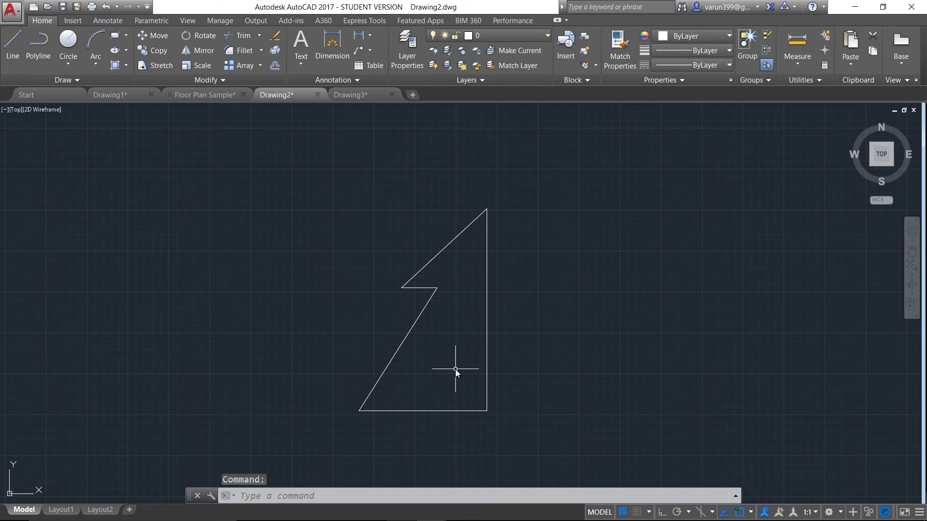
middle_click_drag(456, 369, 442, 350)
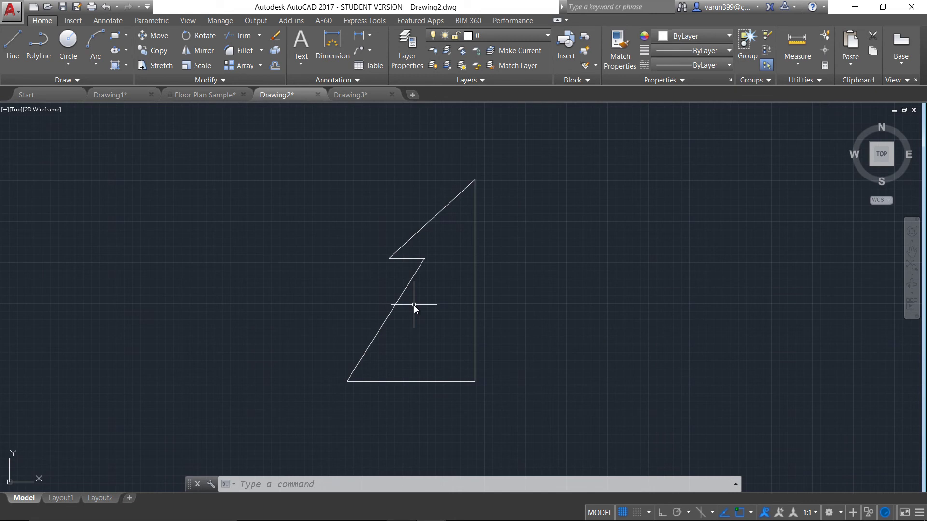
type("sc")
key("Escape")
key("Return")
left_click(508, 159)
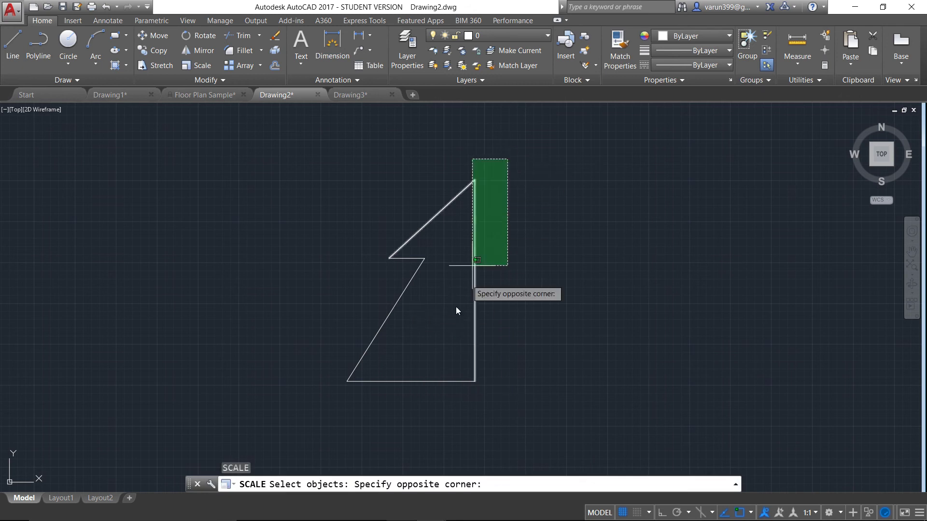
left_click(323, 406)
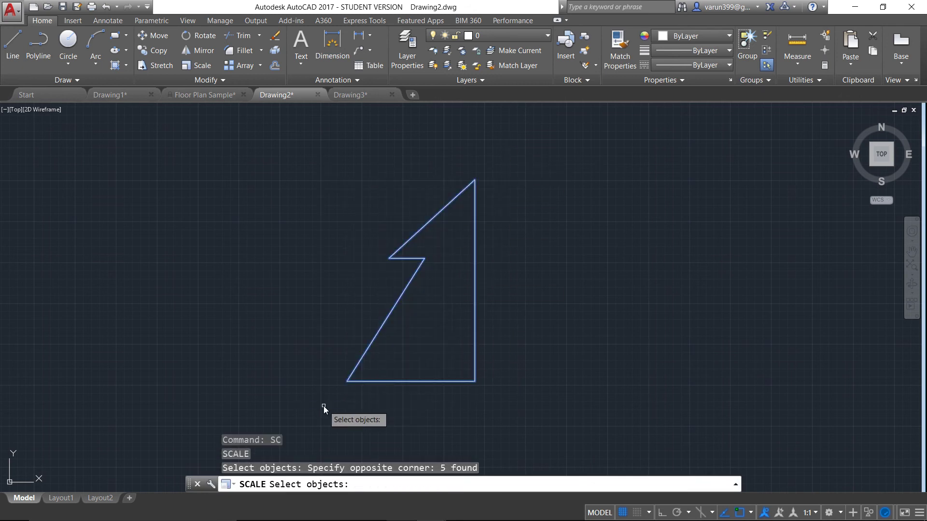
key("Return")
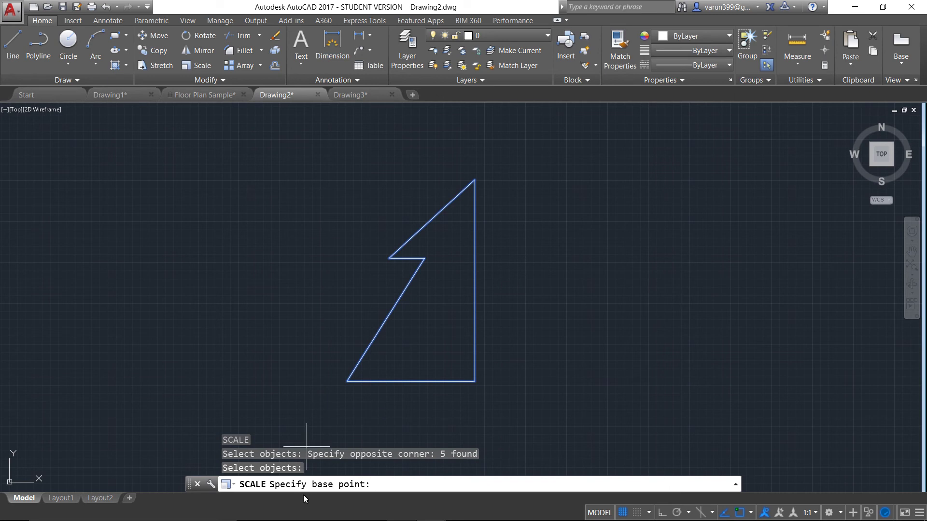
left_click(347, 382)
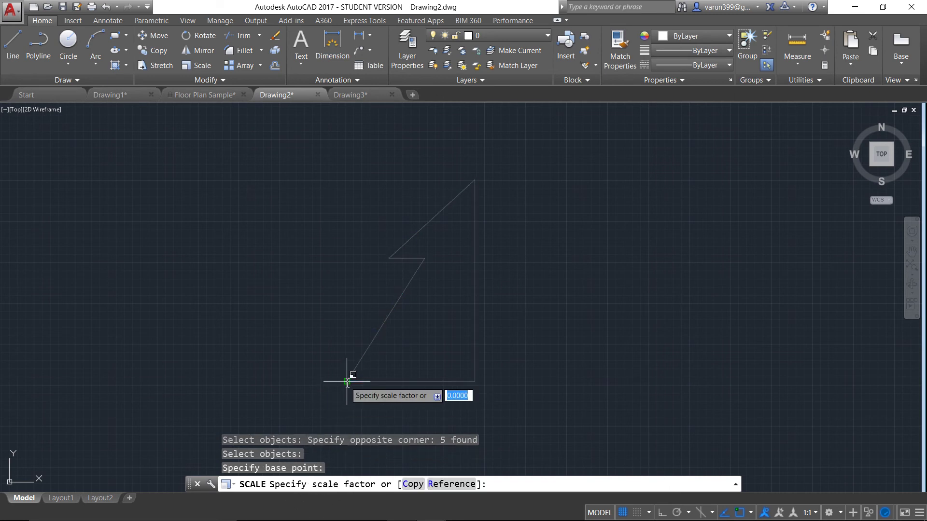
left_click(313, 485)
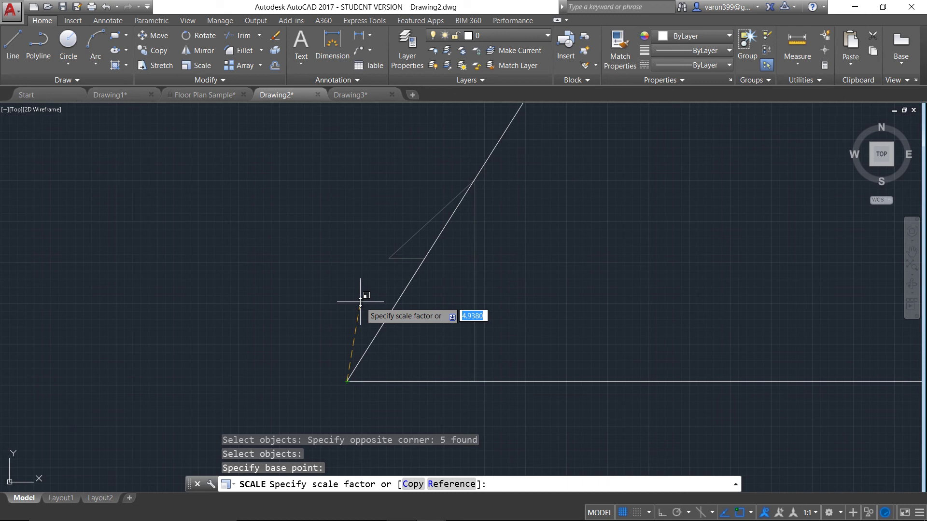
type("2")
key("Return")
scroll(361, 301, "down", 2)
middle_click_drag(452, 309, 432, 350)
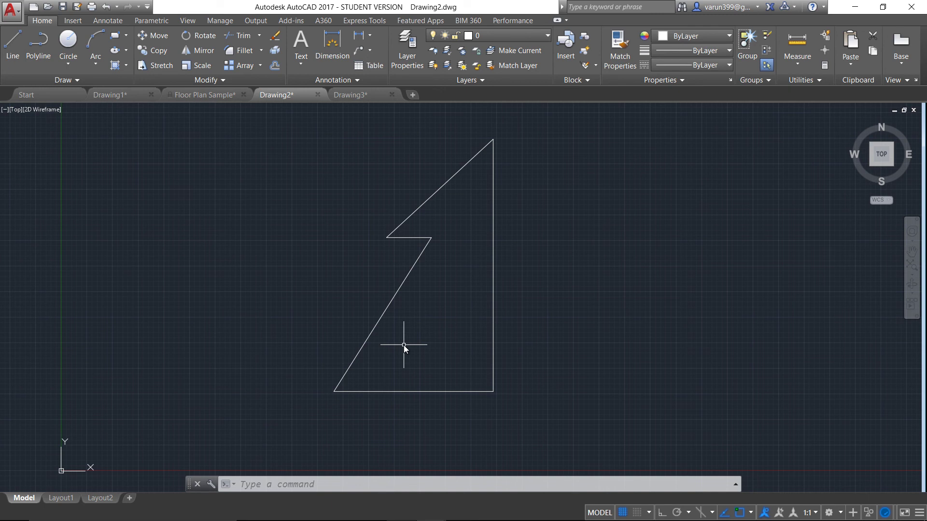
Scale the whole half-tree outline by a factor of 0.5 about its lower-left corner
type("sc")
key("Return")
left_click(547, 134)
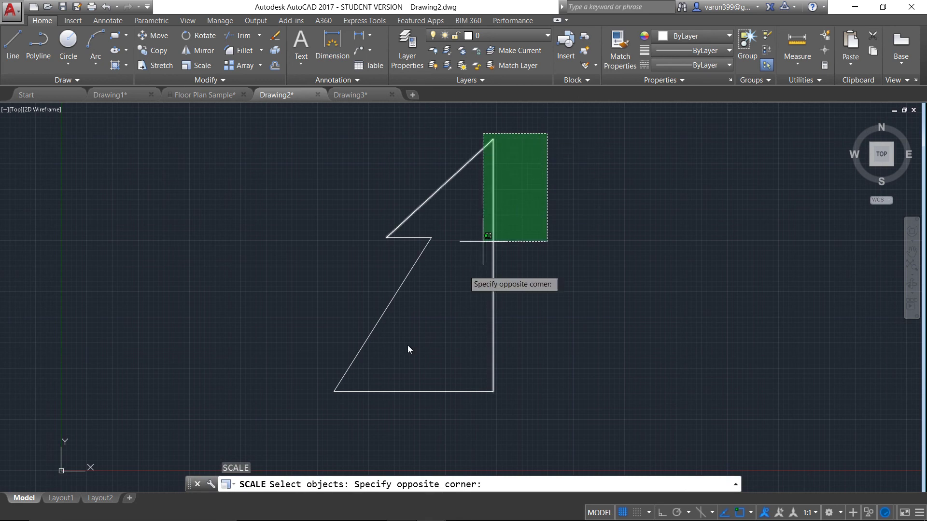
left_click(335, 404)
key("Return")
left_click(335, 391)
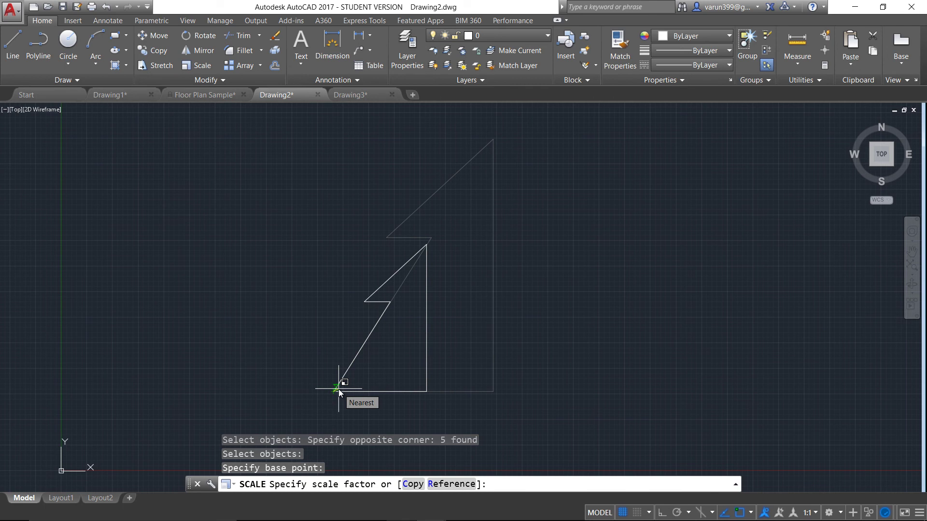
type("0.5")
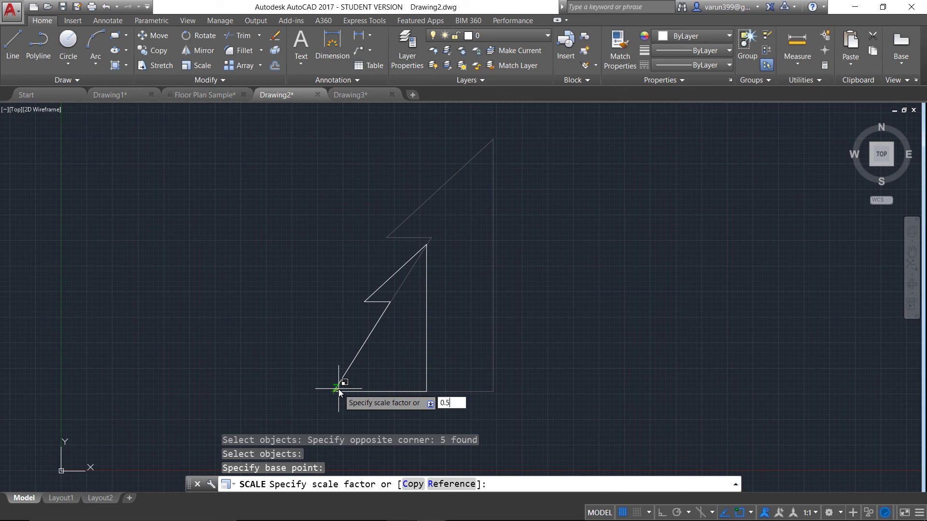
key("Return")
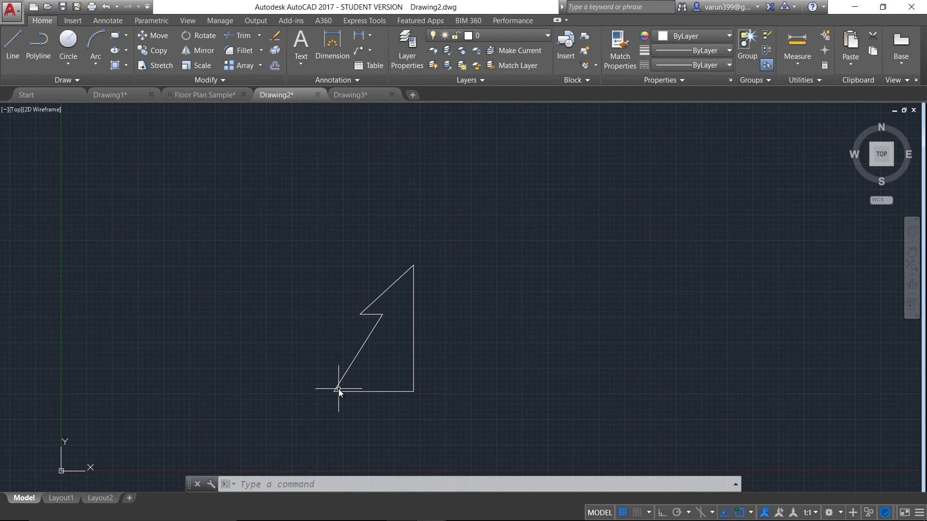
Hatch the inside of the half-tree outline with the ANSI31 pattern
left_click(338, 389)
type("h")
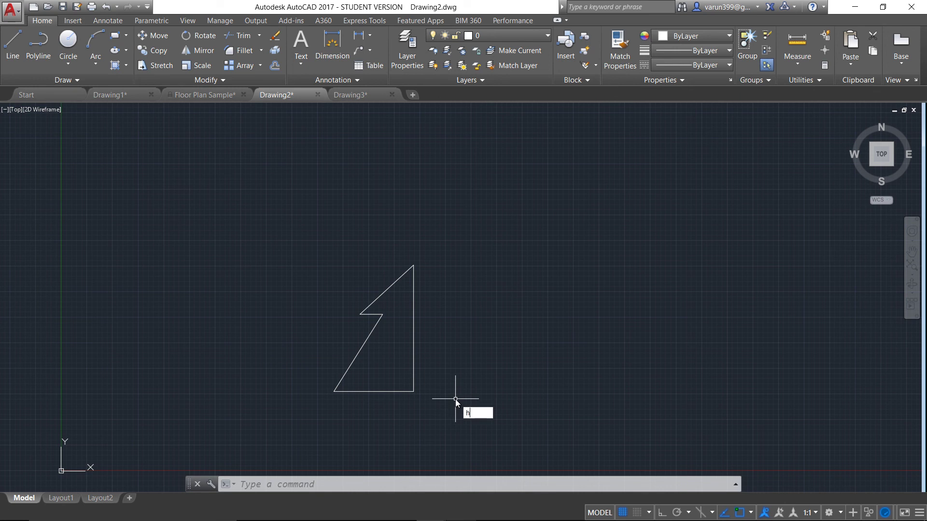
key("Return")
left_click(401, 375)
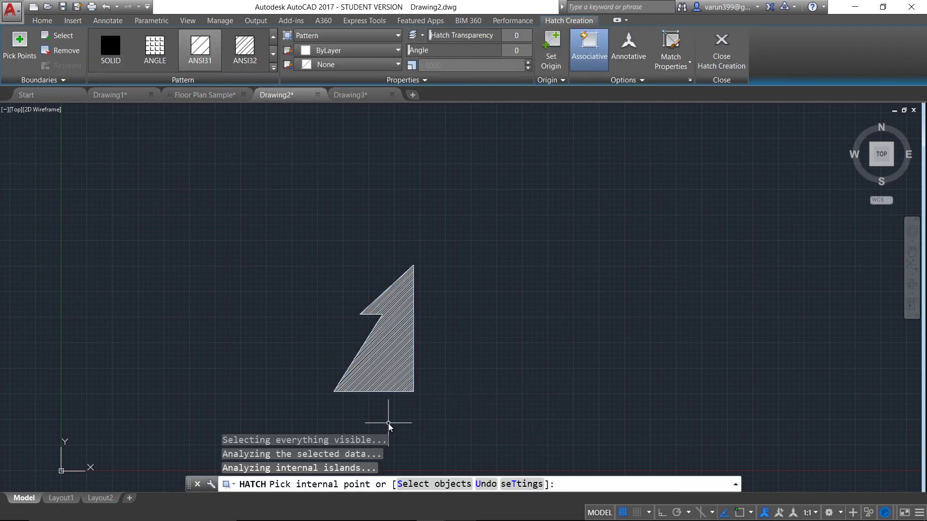
key("Escape")
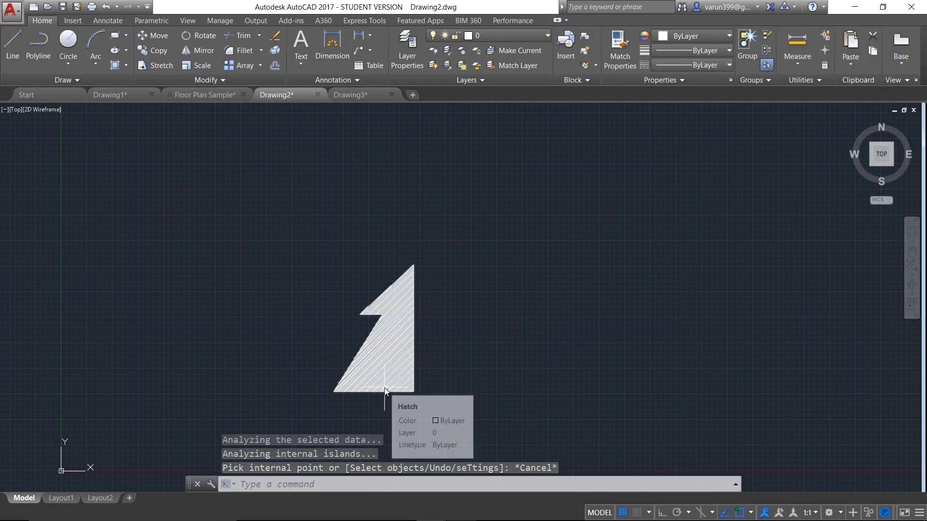
scroll(394, 383, "up", 4)
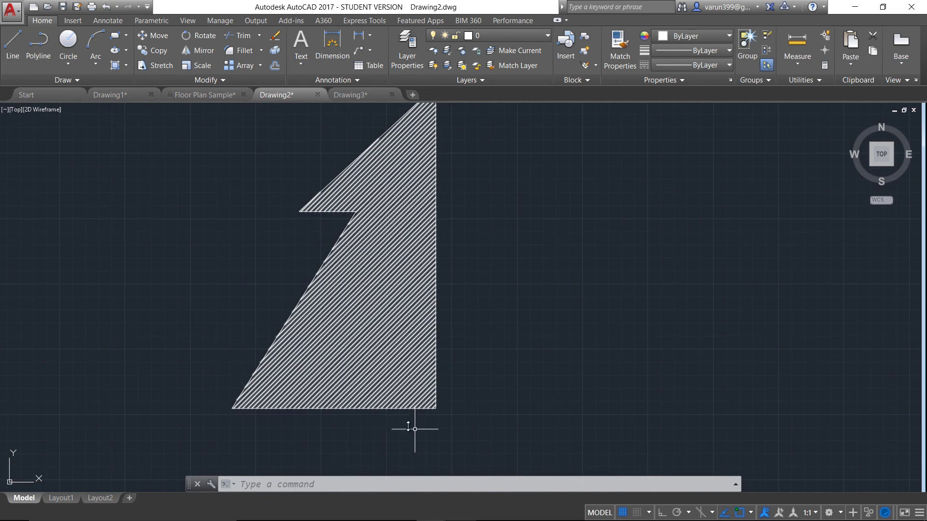
key("Escape")
key("Escape")
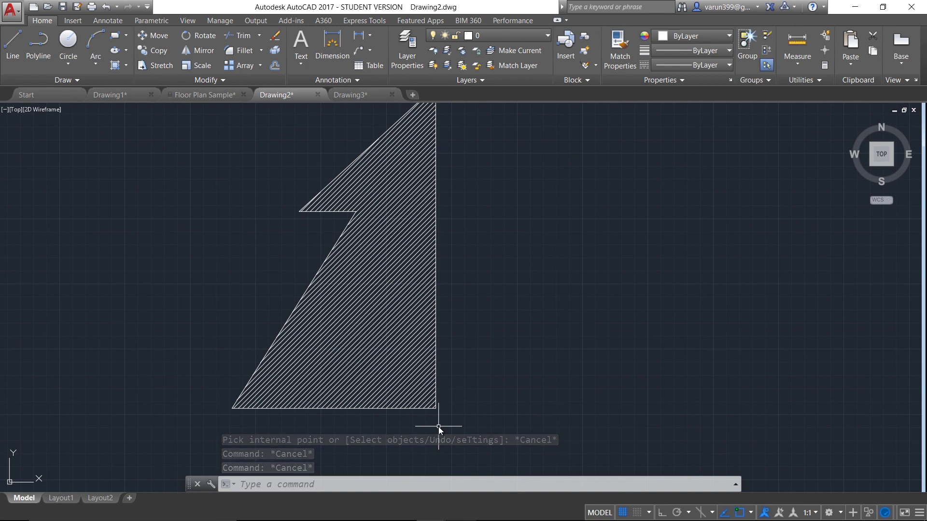
Set the FILL mode to OFF and regenerate the drawing to hide the half-tree's hatch
type("fi")
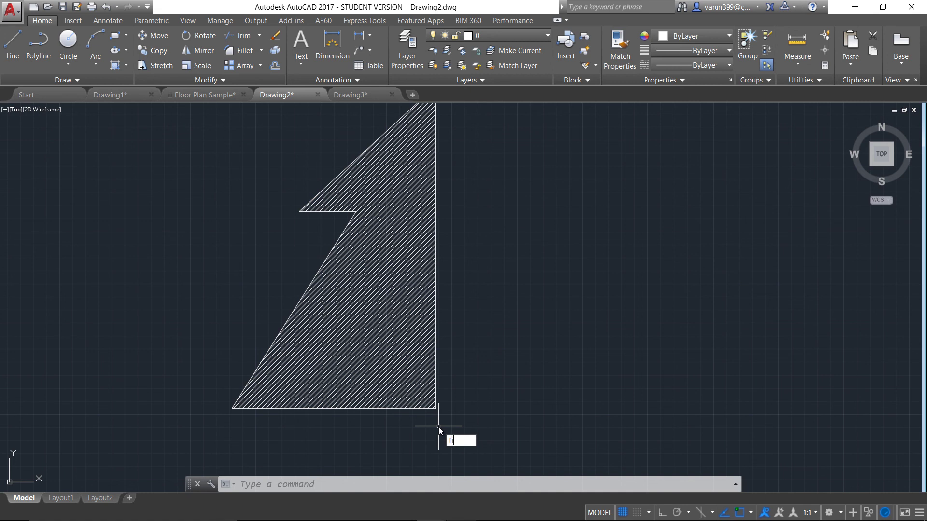
type("ll")
key("Return")
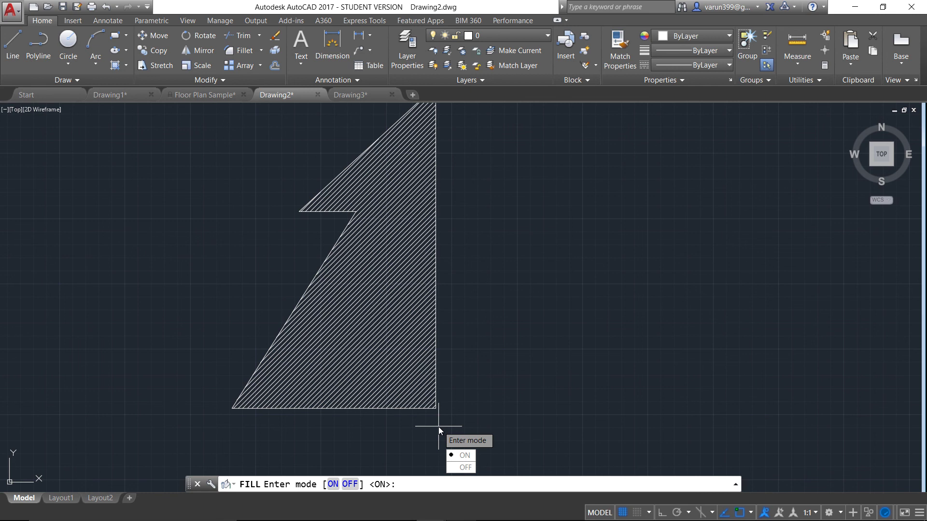
type("off")
key("Return")
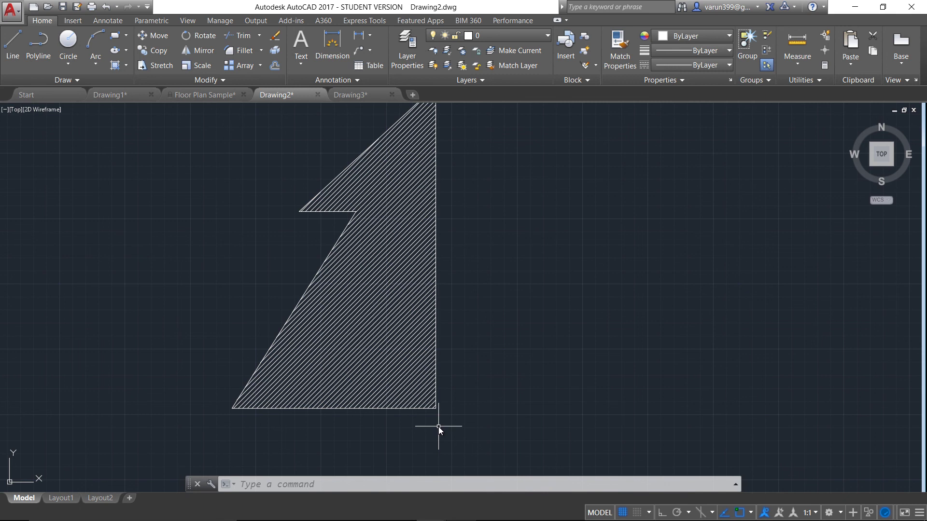
type("RE")
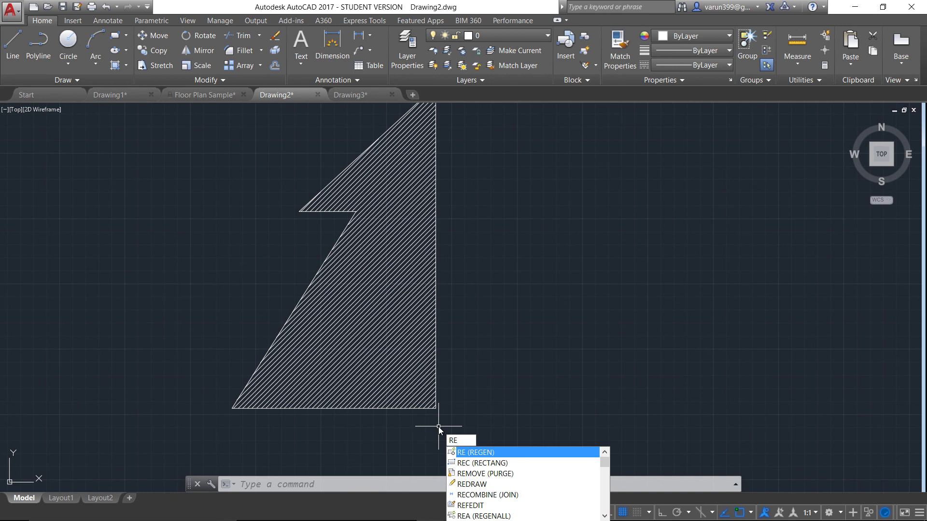
key("Return")
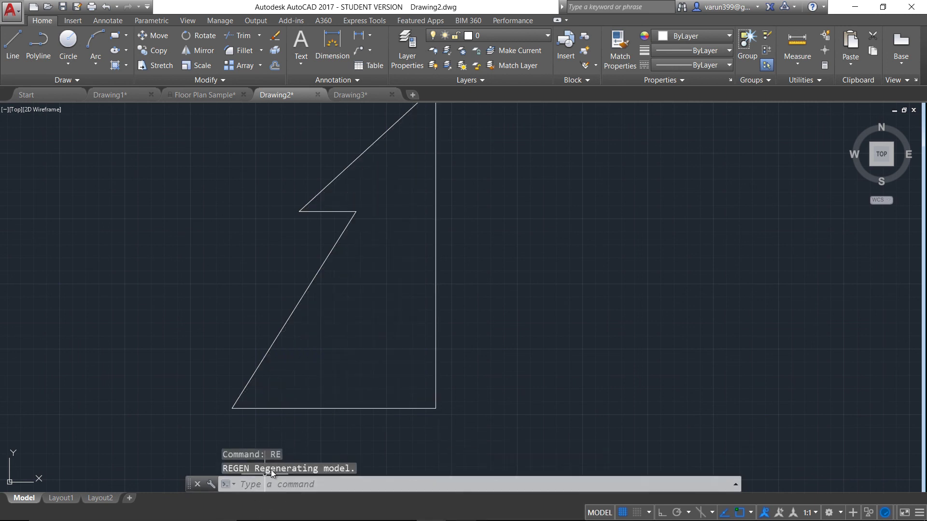
left_click(336, 468)
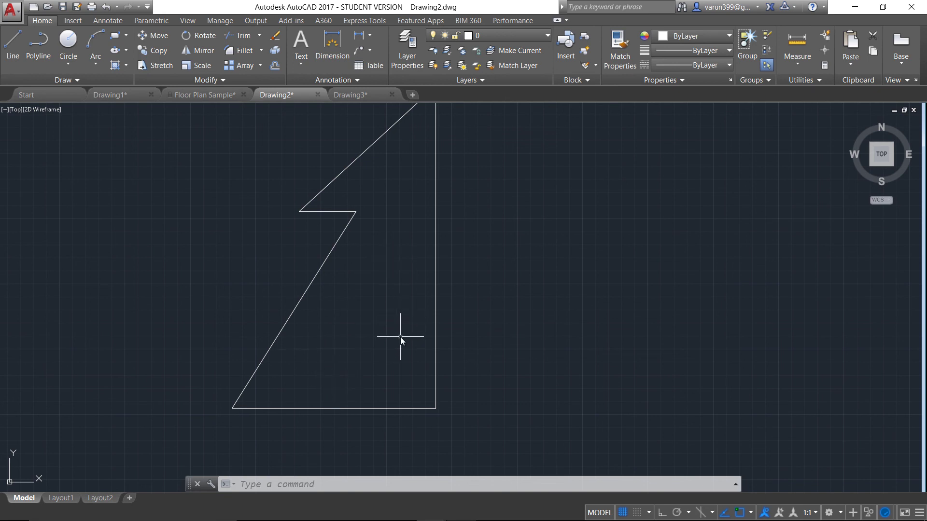
Set the FILL mode to ON and regenerate the drawing to bring back the half-tree's hatch
type("fill")
key("Return")
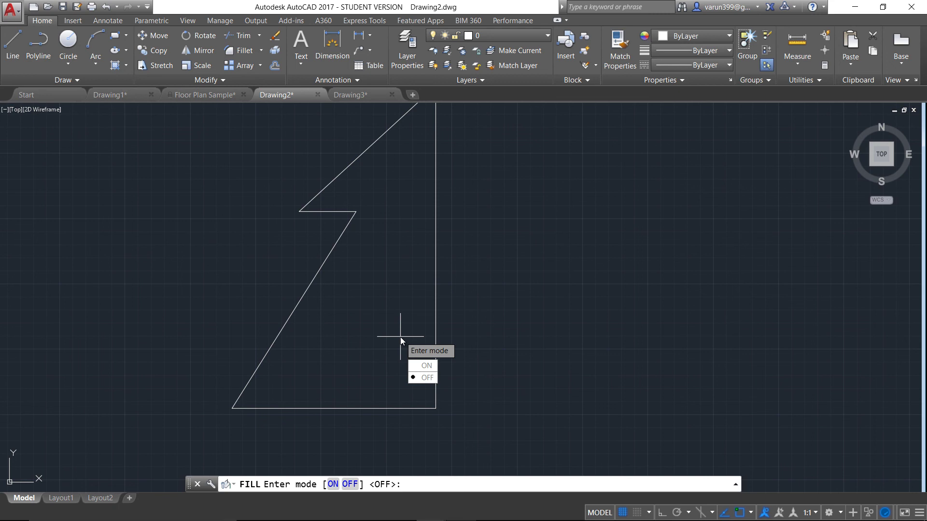
key("Return")
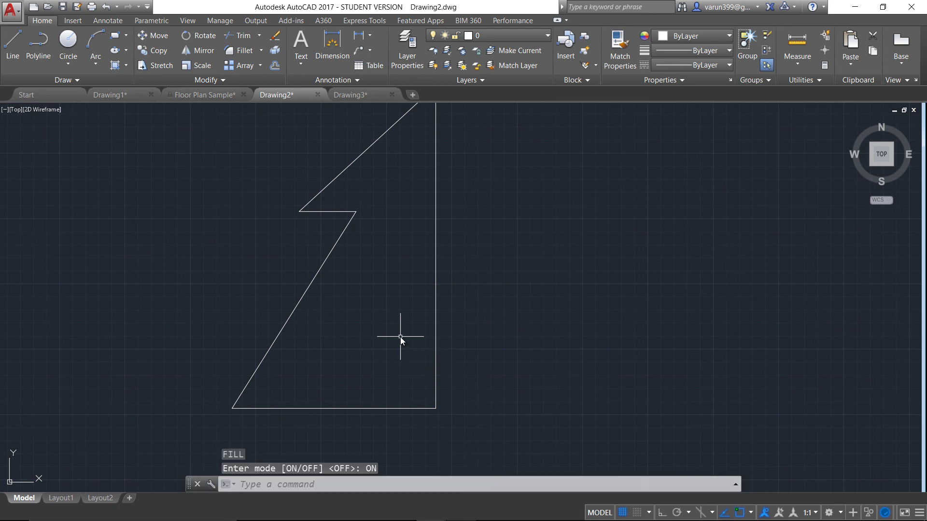
type("re")
key("Return")
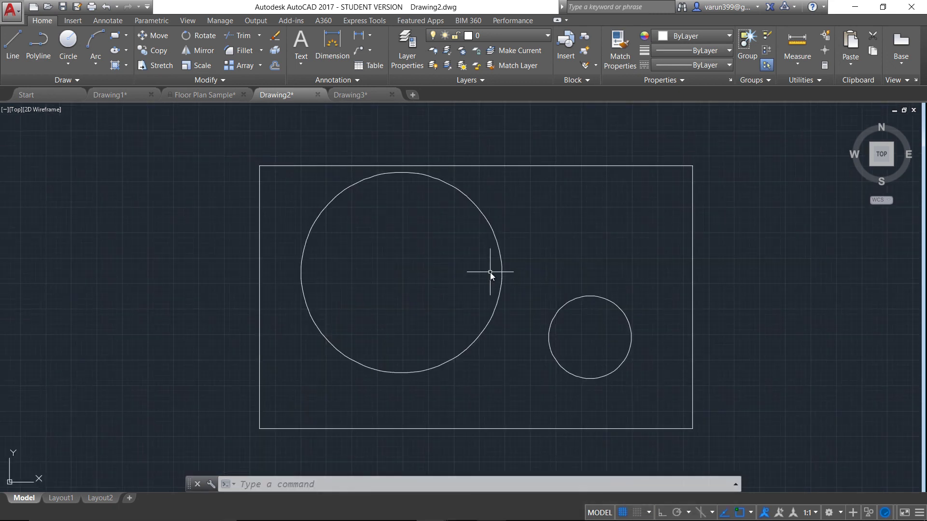
Hatch the area between the rectangle and the two circles inside it with the ANSI31 pattern at scale 1
type("HATCH")
key("Return")
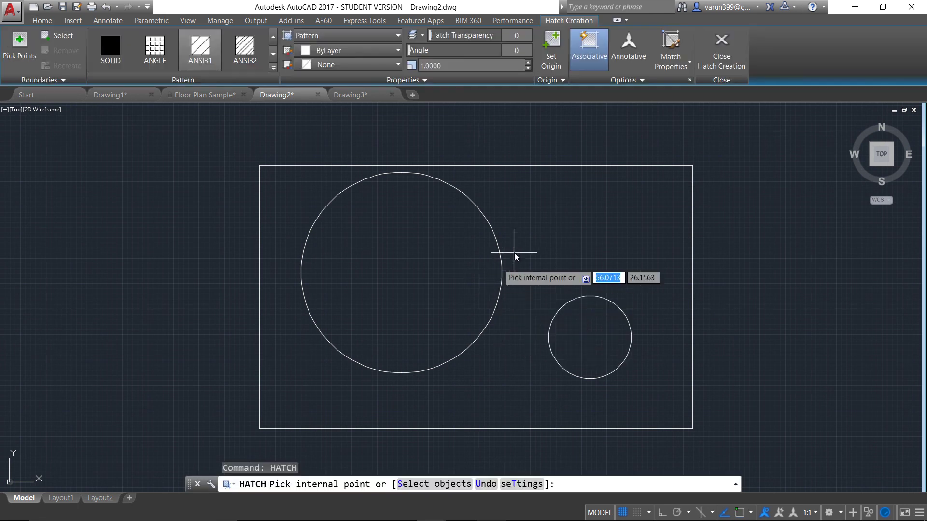
left_click(551, 272)
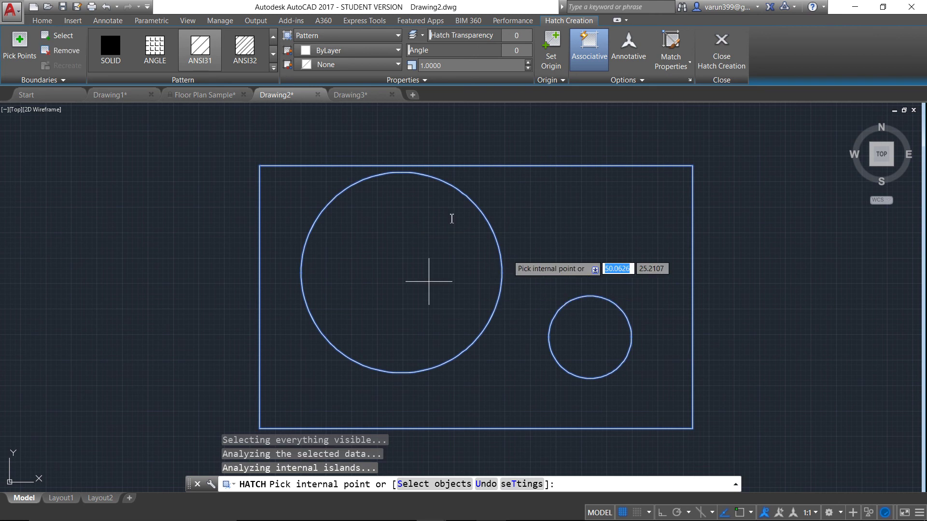
key("Escape")
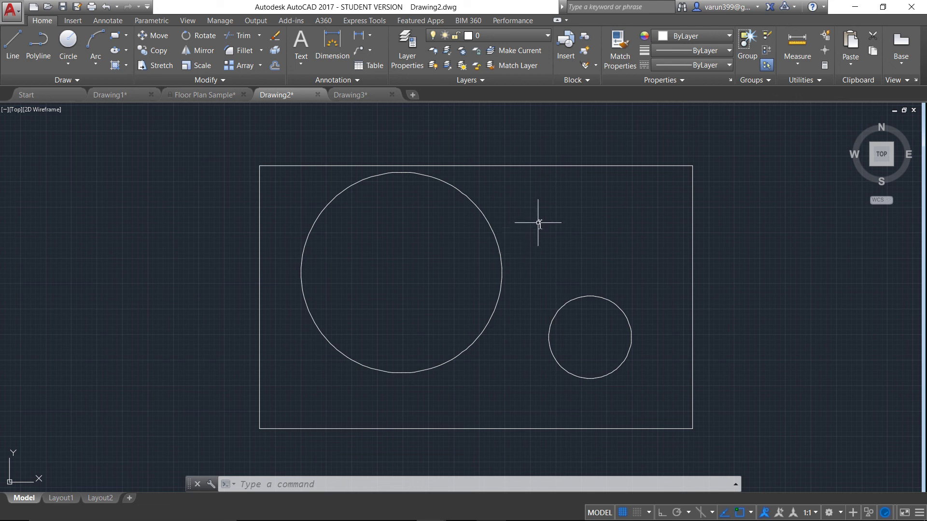
Switch the FILL mode to ON and regenerate the drawing to display the hatch around the two circles
type("fil")
key("Escape")
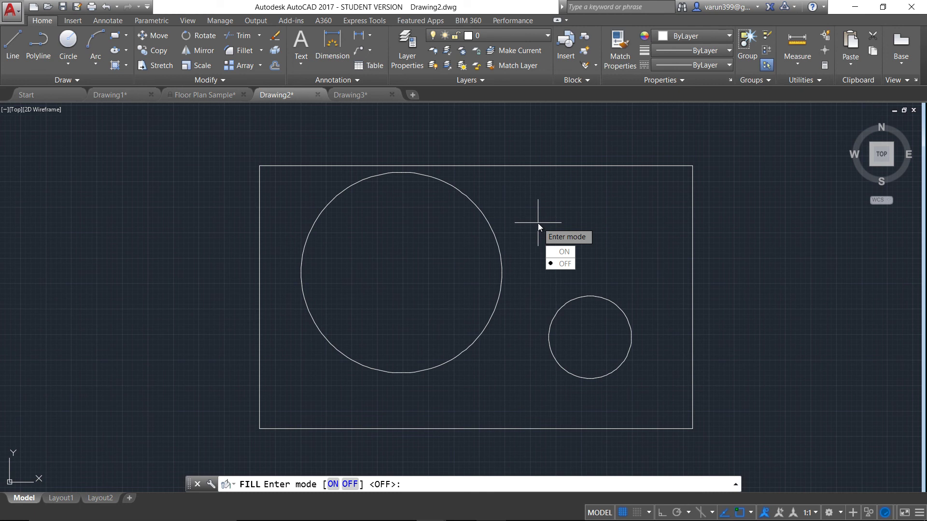
key("Return")
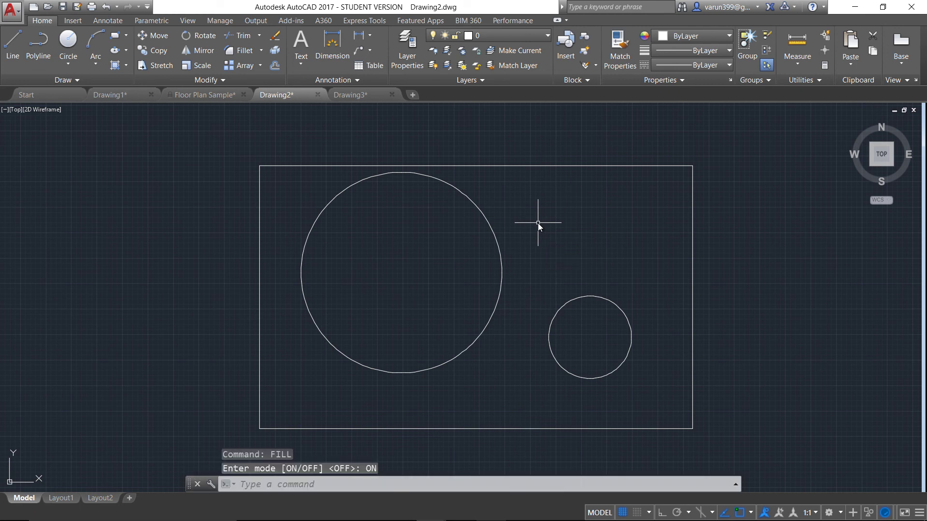
type("re")
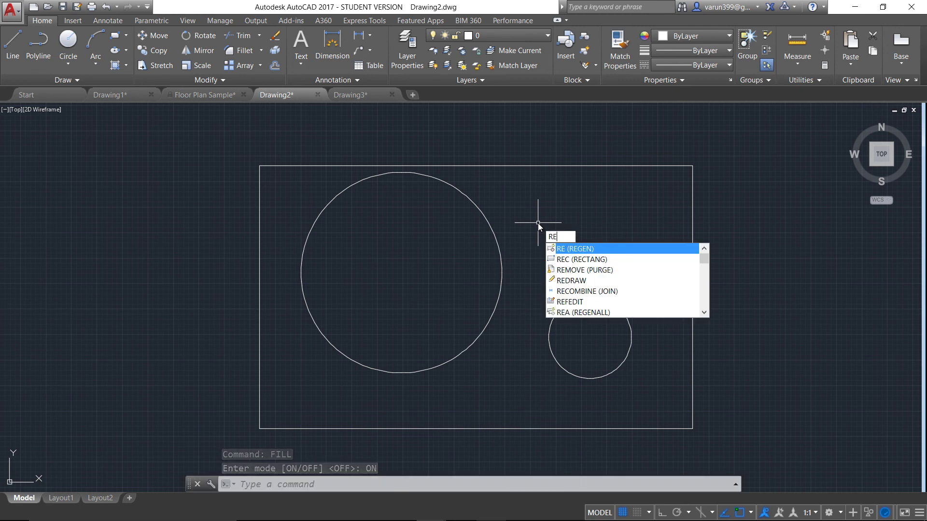
key("Return")
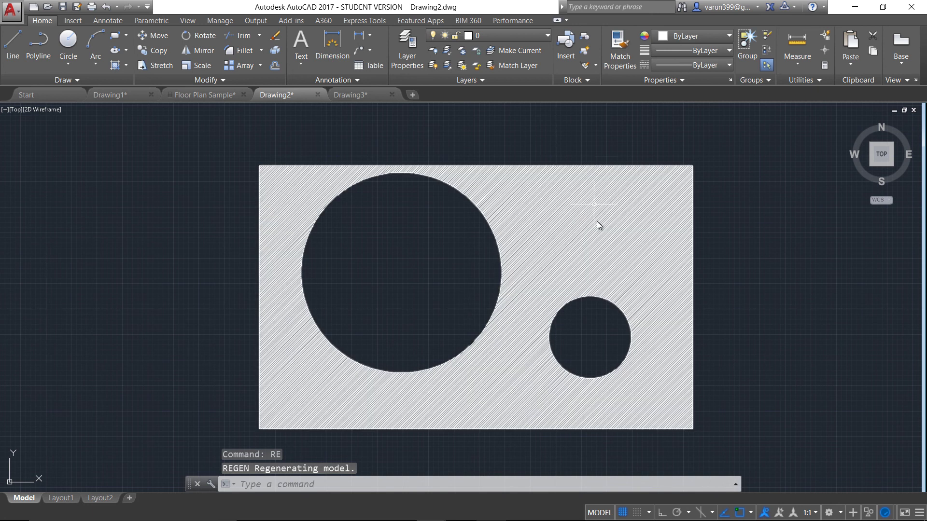